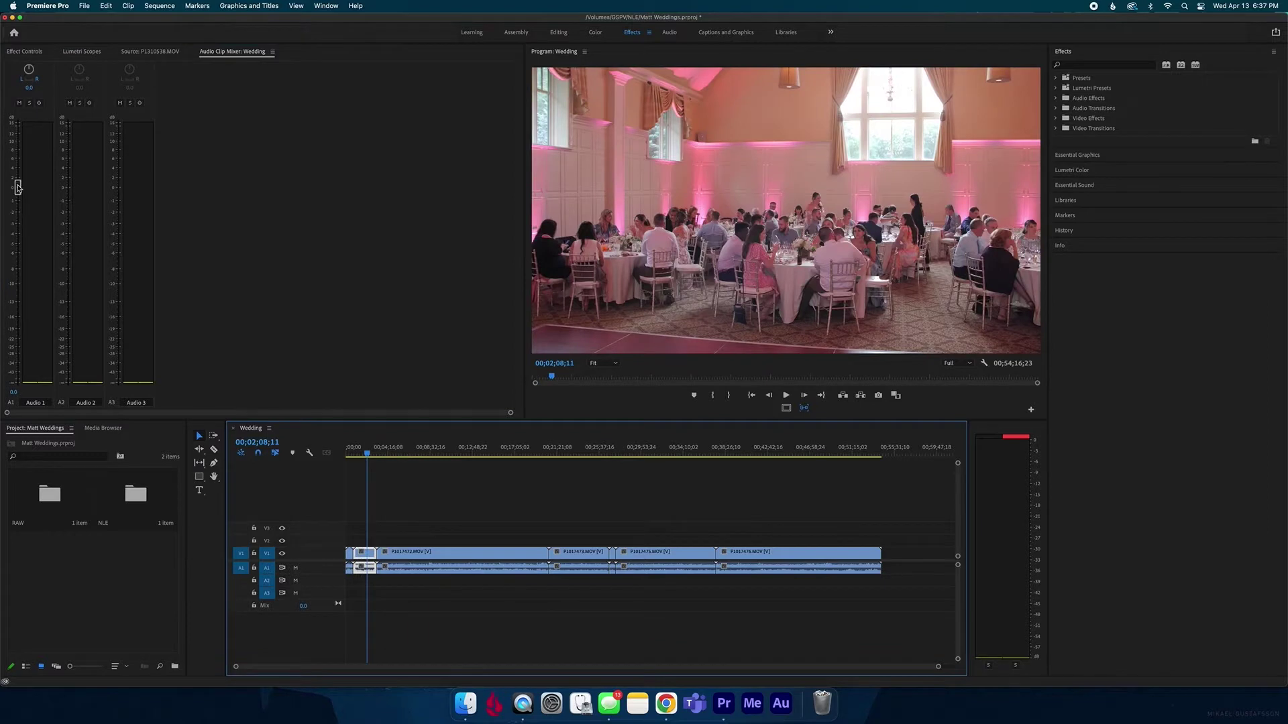
Step: Lower the opening clip's Audio 1 clip-mixer level to about -8 dB and cue the dance floor shot
left_click_drag(18, 188, 18, 269)
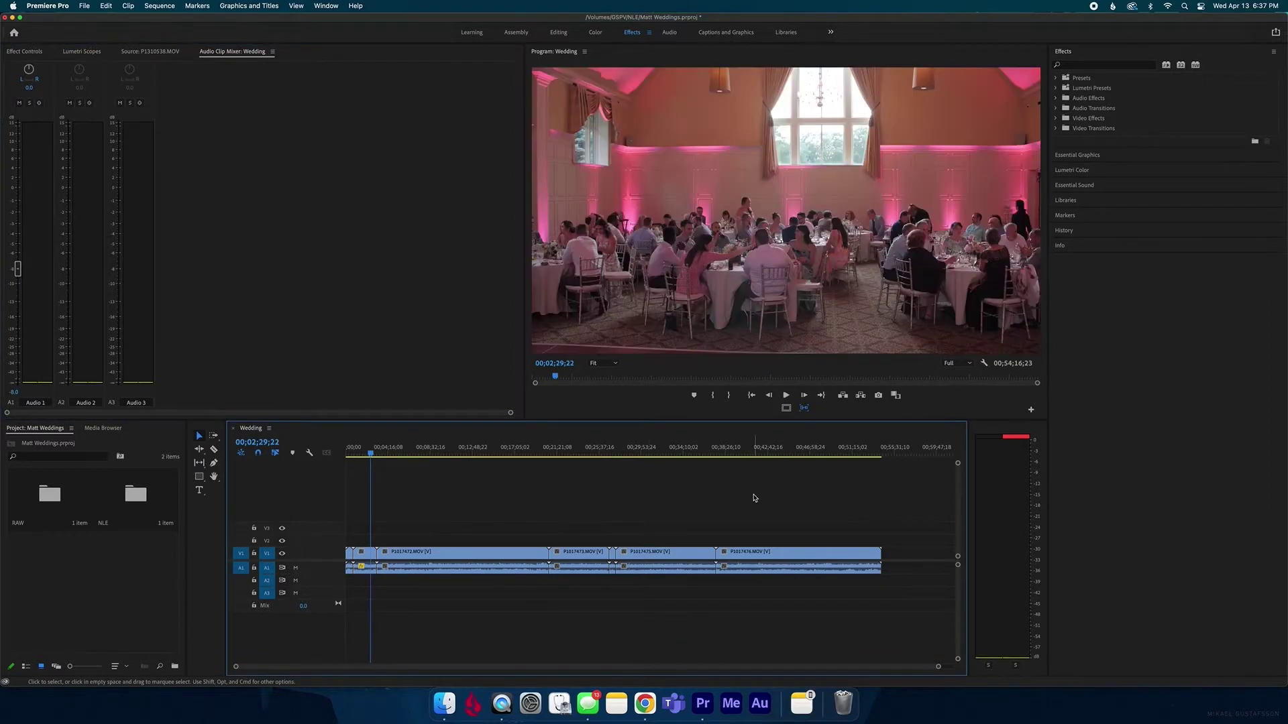
left_click_drag(905, 469, 346, 604)
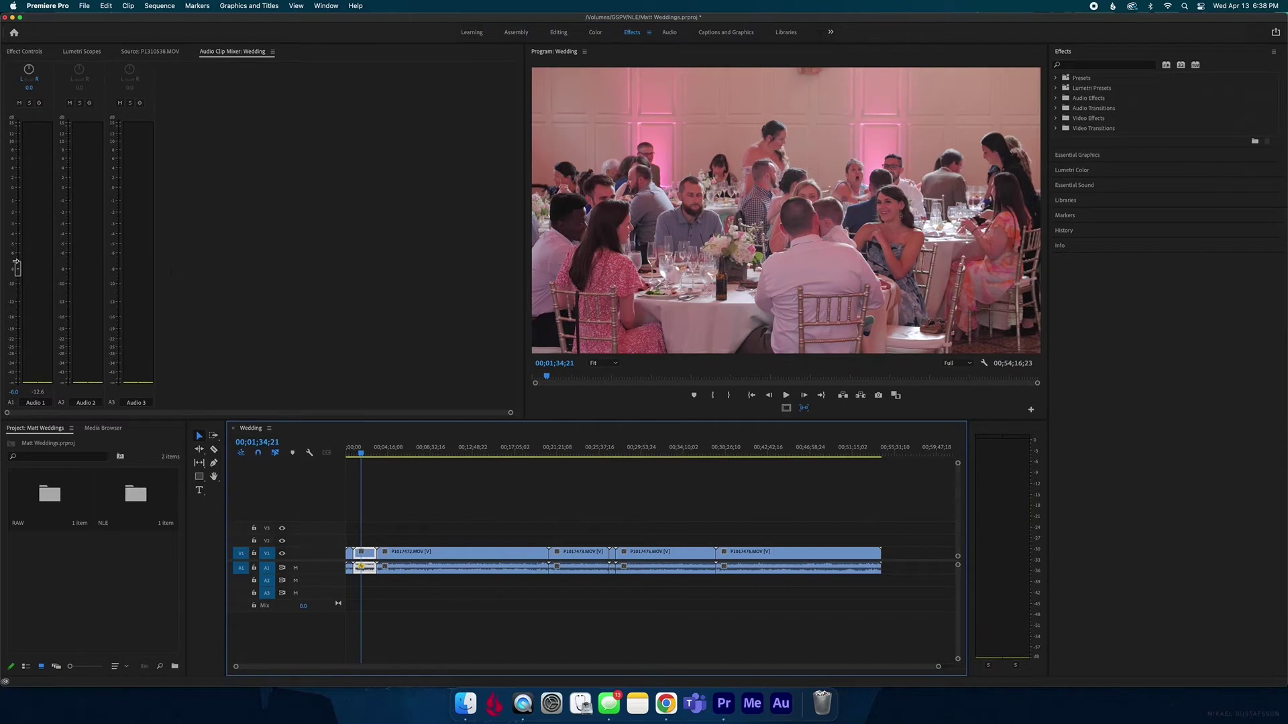
left_click_drag(16, 262, 18, 270)
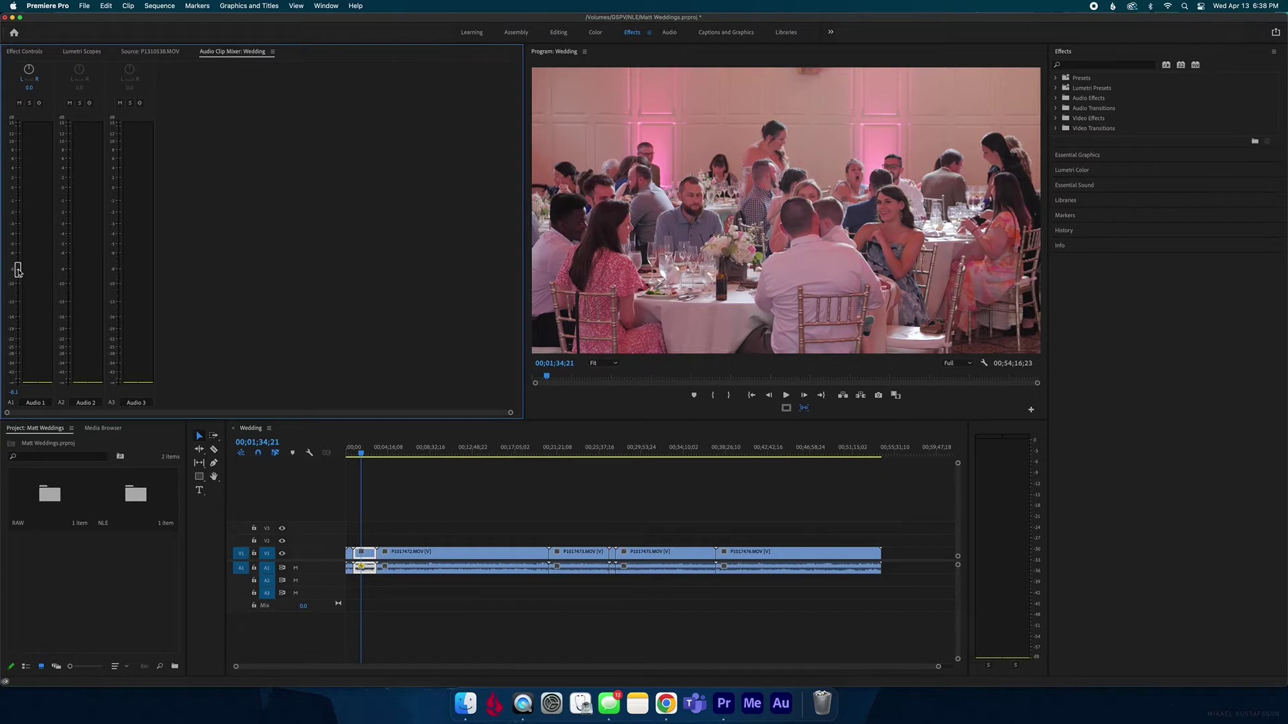
left_click_drag(360, 455, 366, 454)
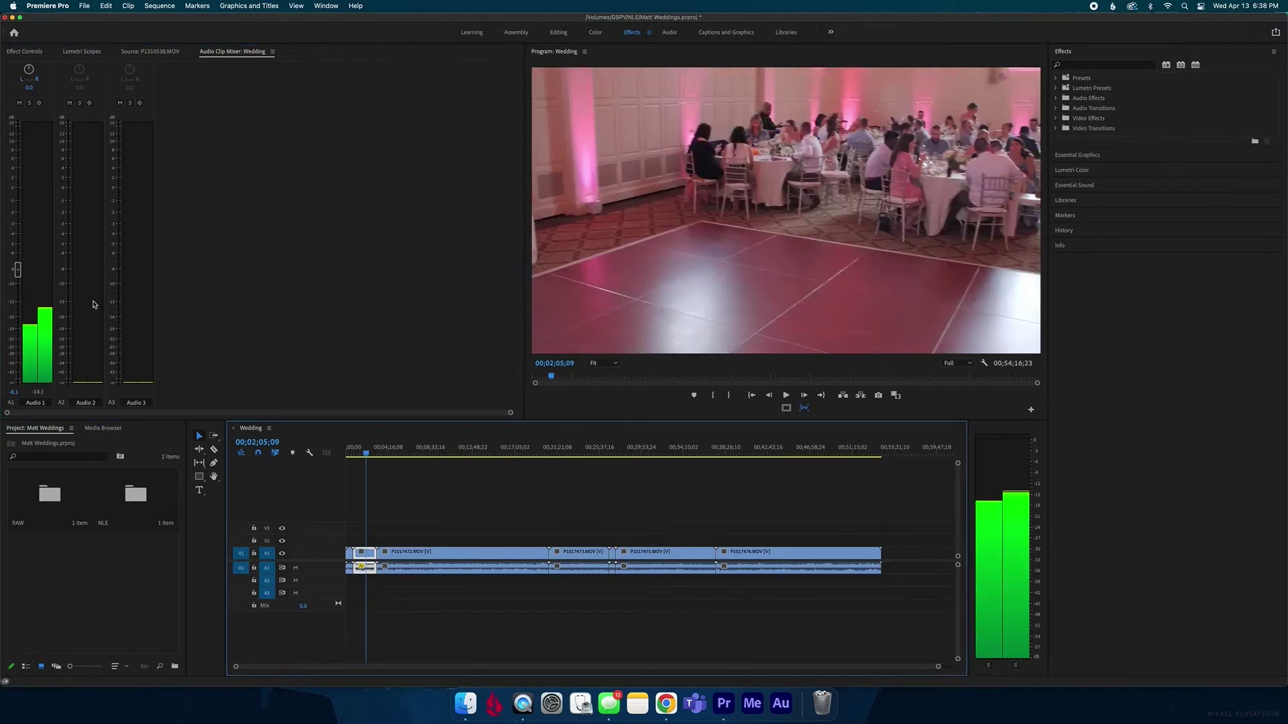
left_click(413, 514)
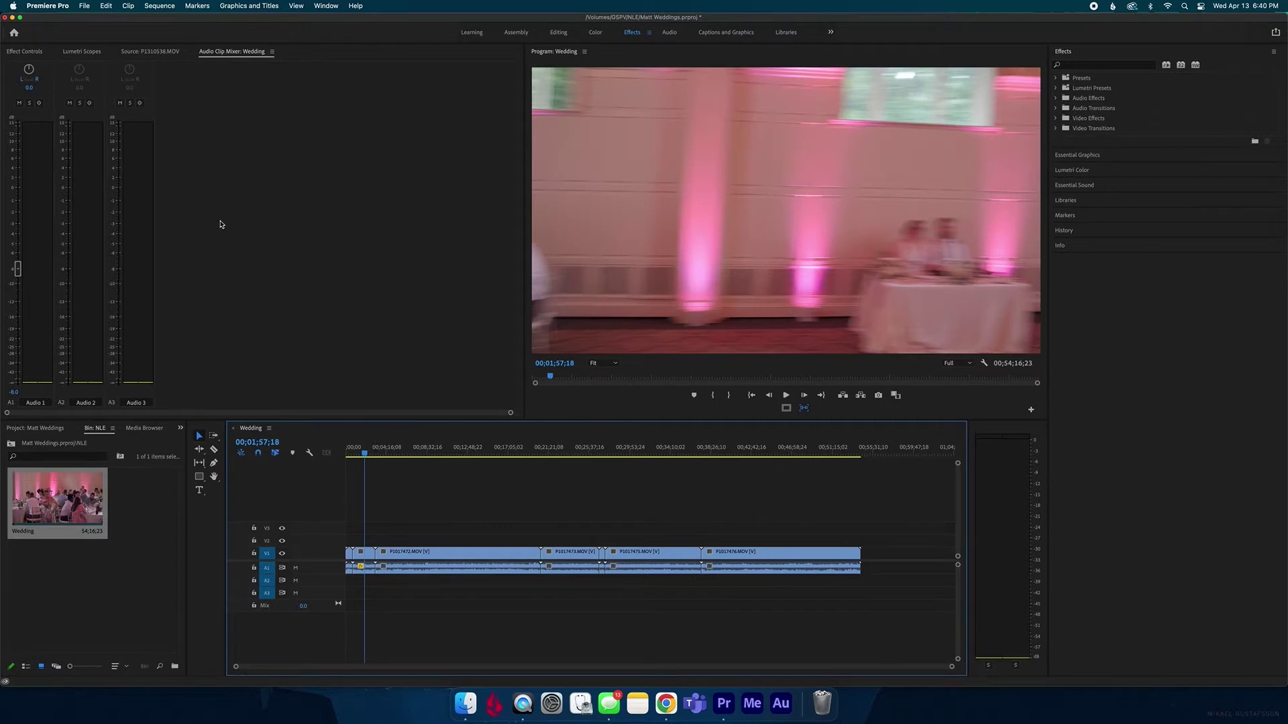
Step: Open the Audio Track Mixer from the Window menu
left_click(254, 227)
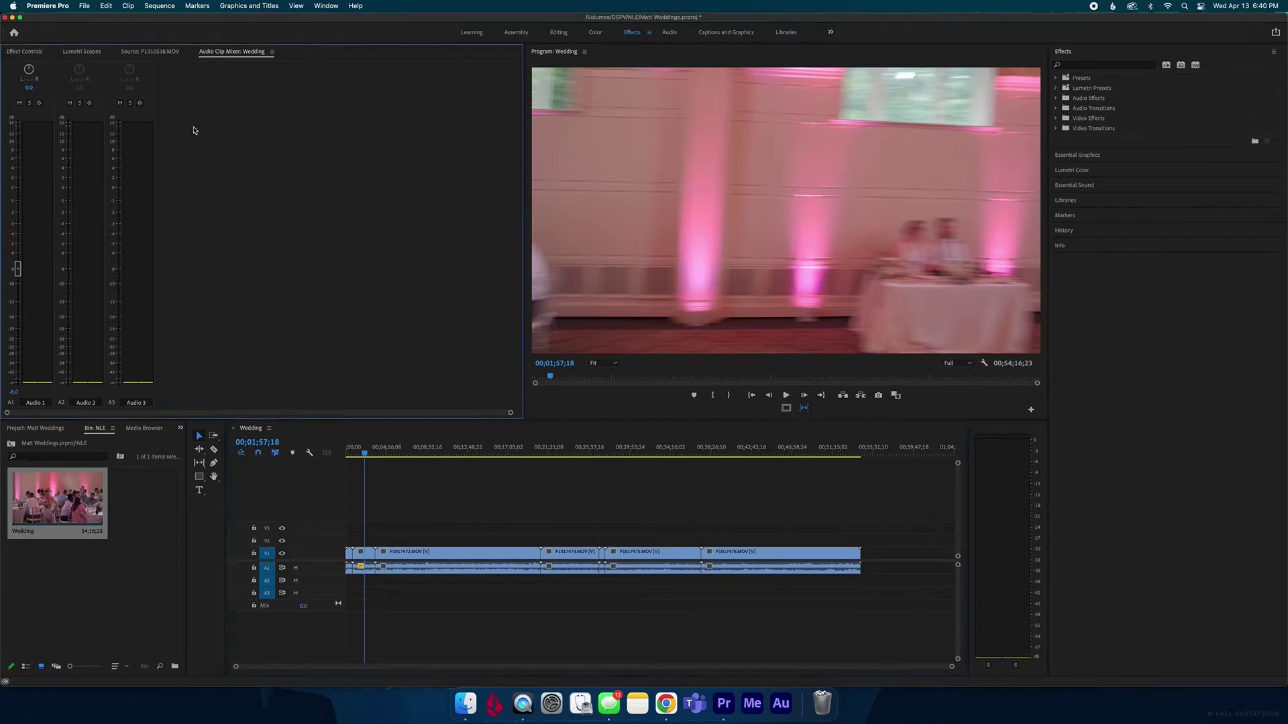
left_click(325, 6)
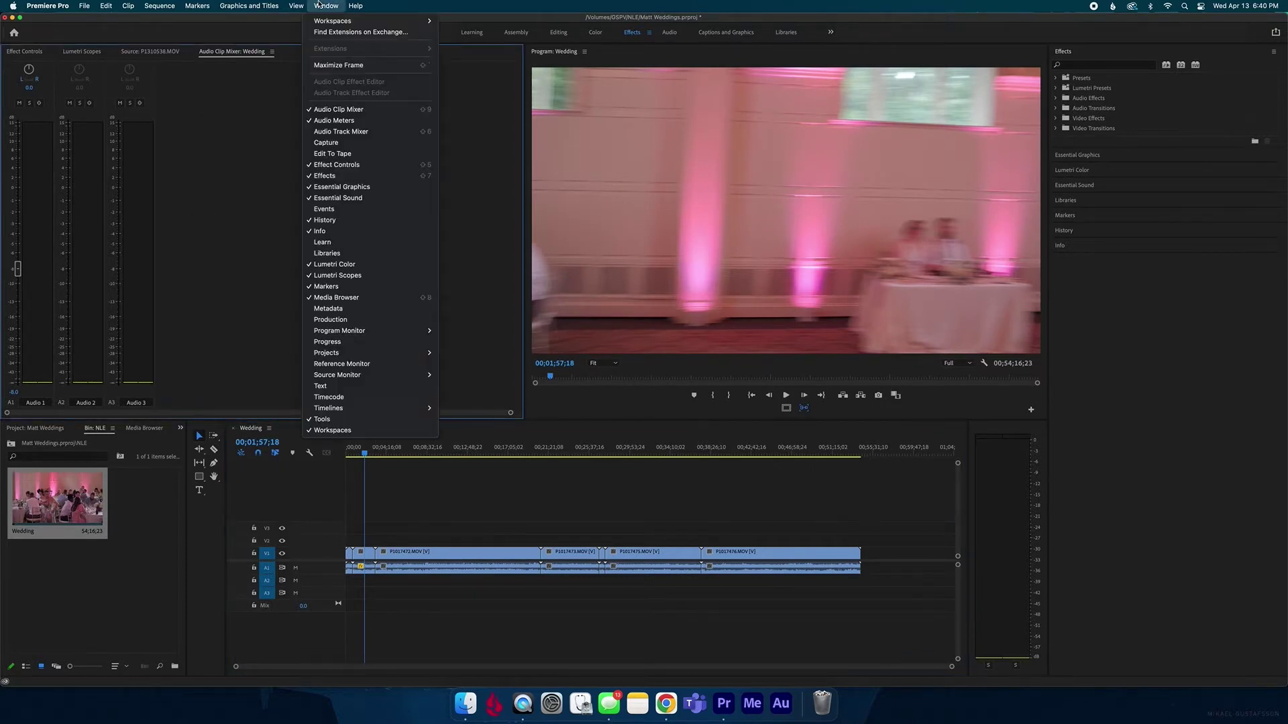
left_click(335, 133)
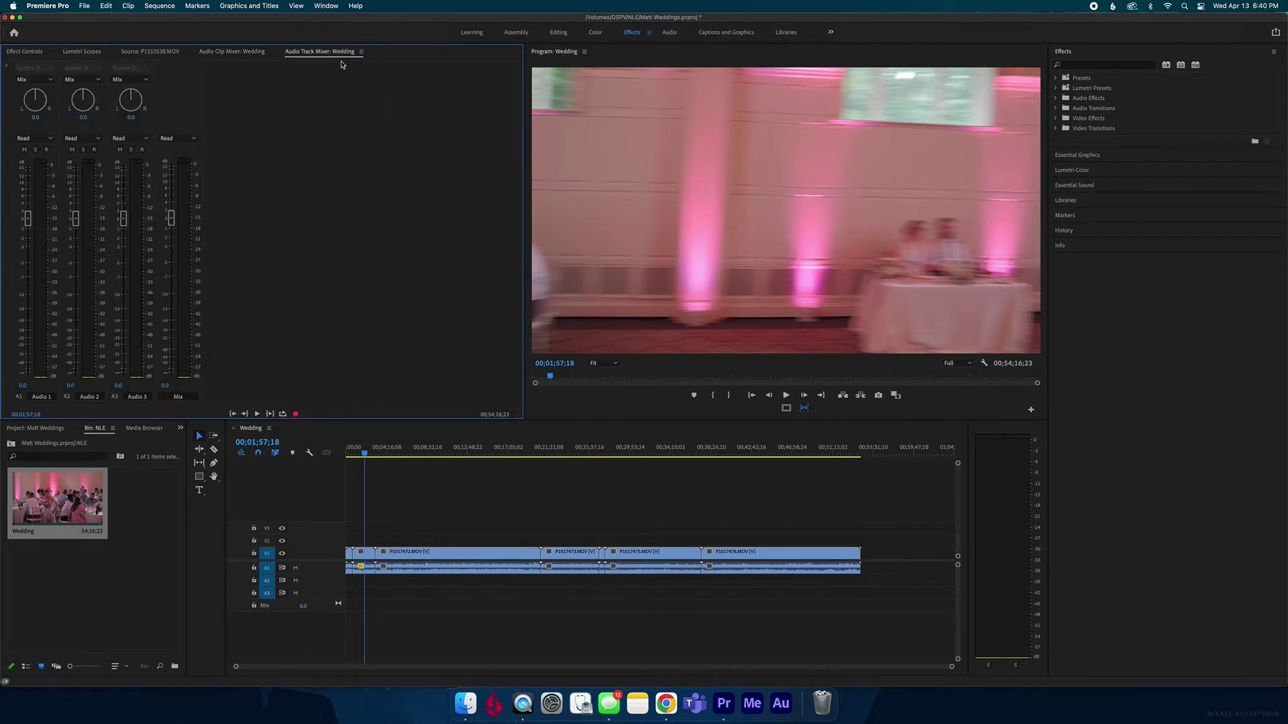
Step: Toggle between the clip and track mixers, ending on Audio Track Mixer, and target A1
left_click(231, 52)
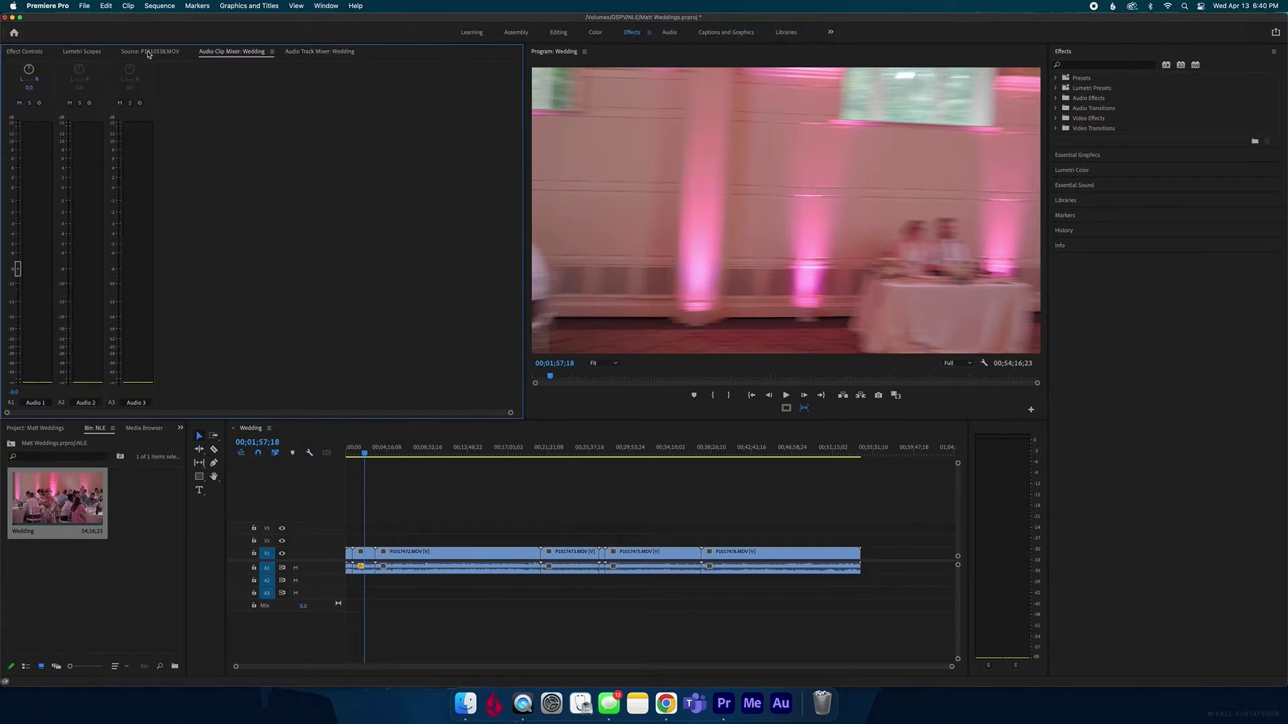
scroll(117, 48, "up", 3)
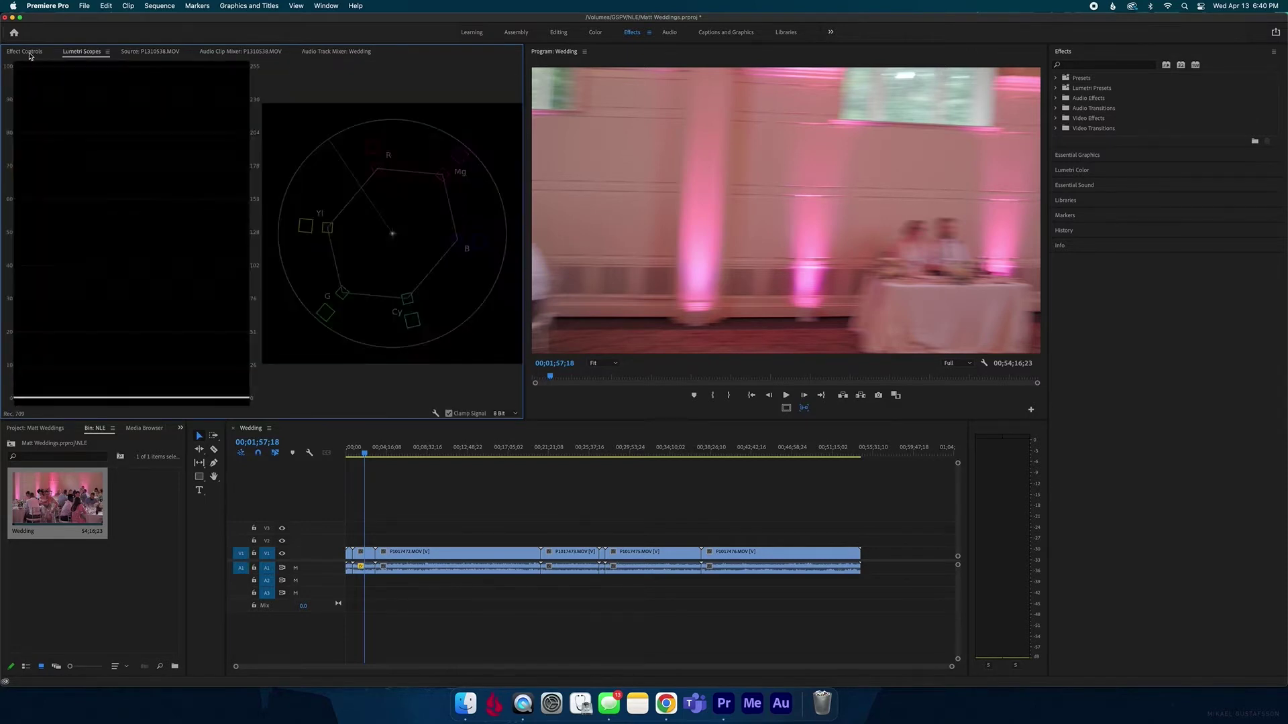
left_click(337, 52)
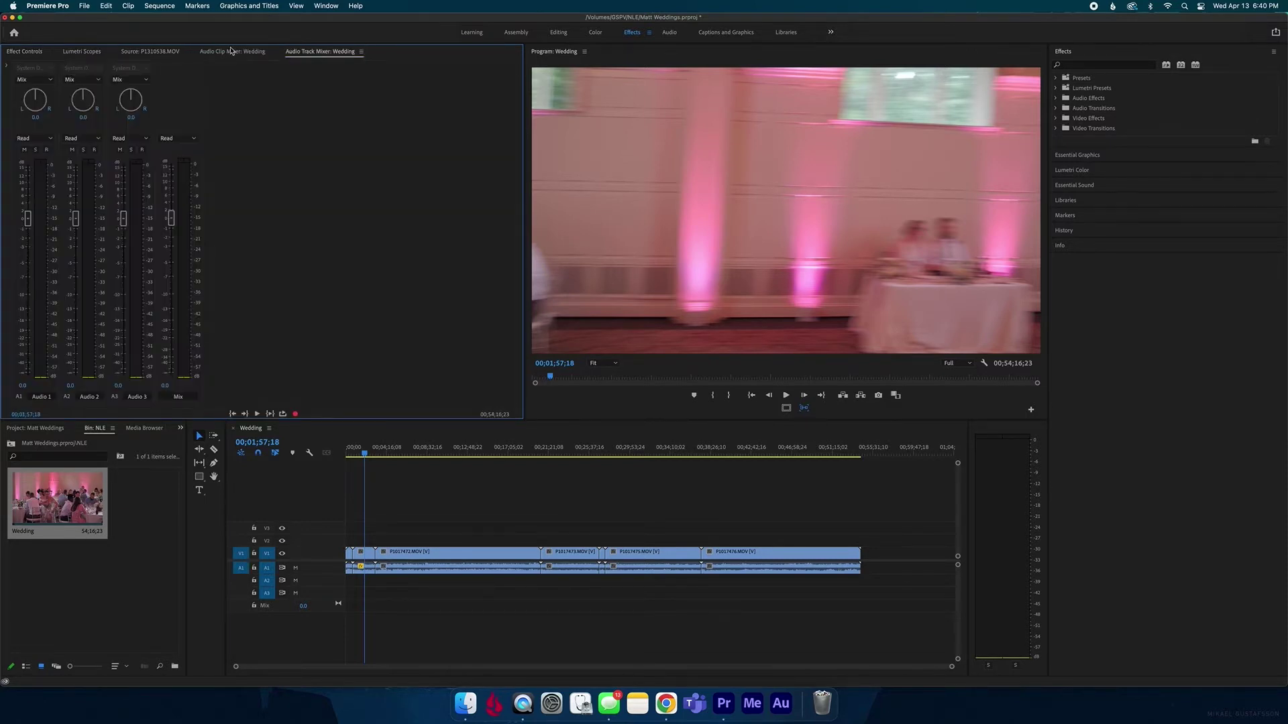
left_click(232, 51)
left_click(306, 55)
left_click(236, 569)
Step: Preview the audio and lower the Audio 1 track fader to -8.3 dB
key("space")
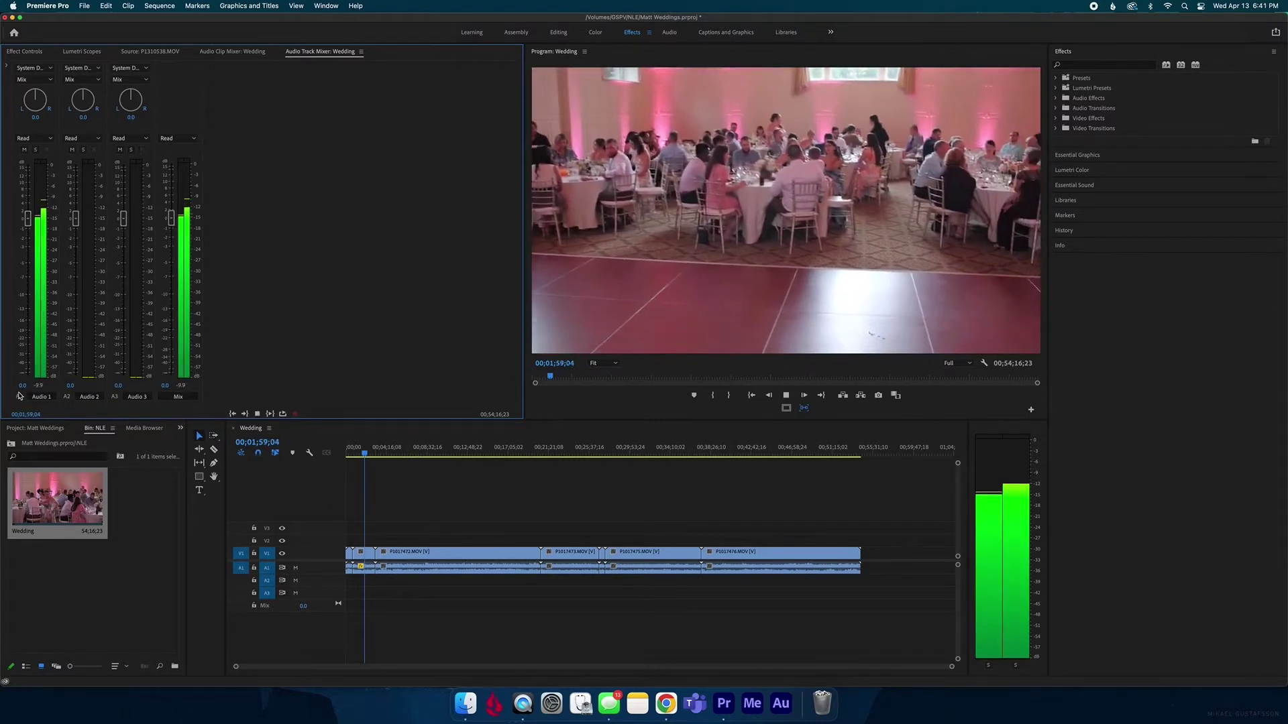
key("space")
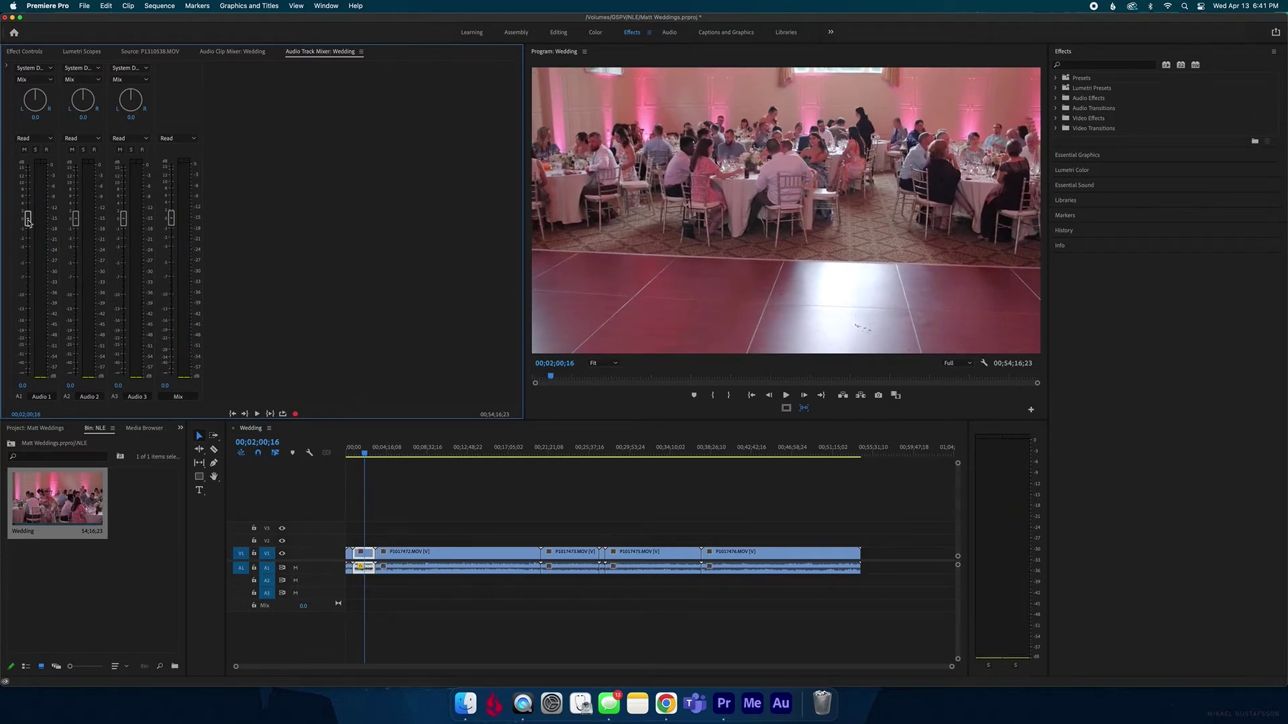
left_click_drag(27, 221, 29, 286)
Step: Play the Wedding sequence from the start and jump through clips P1017475, P1017473 and P1017472
left_click(366, 469)
key("Home")
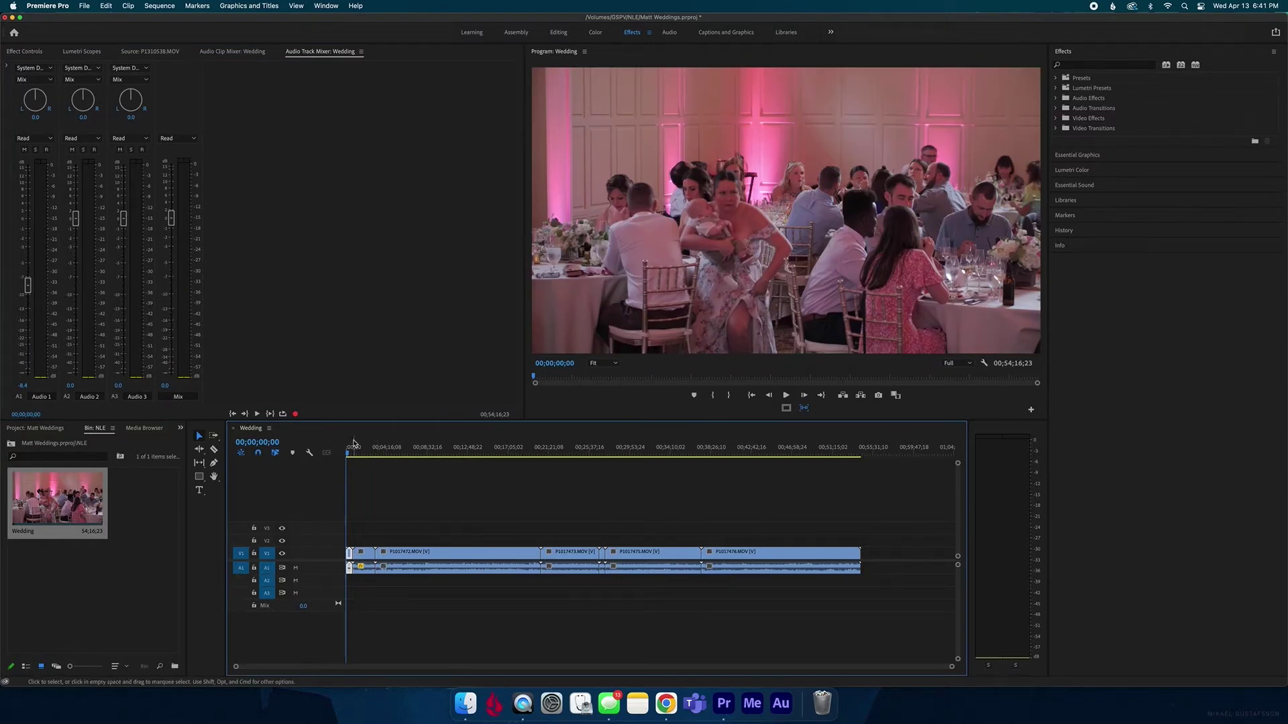
key("space")
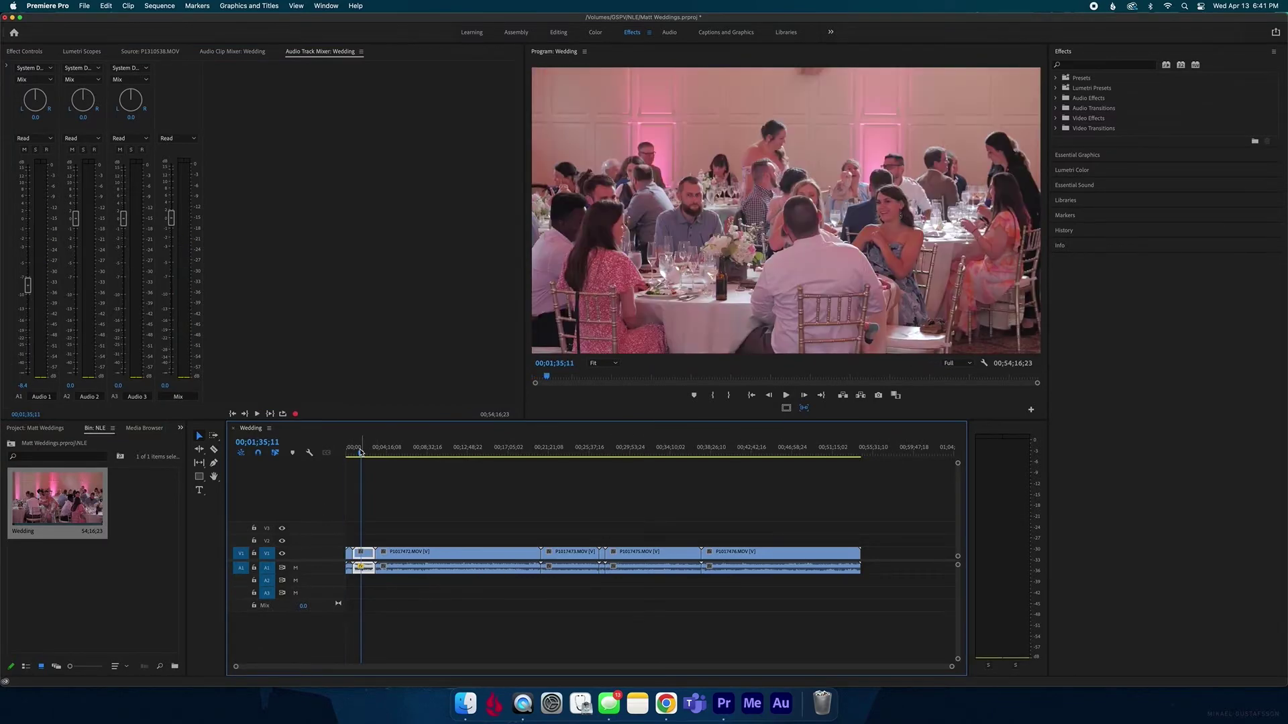
left_click(416, 449)
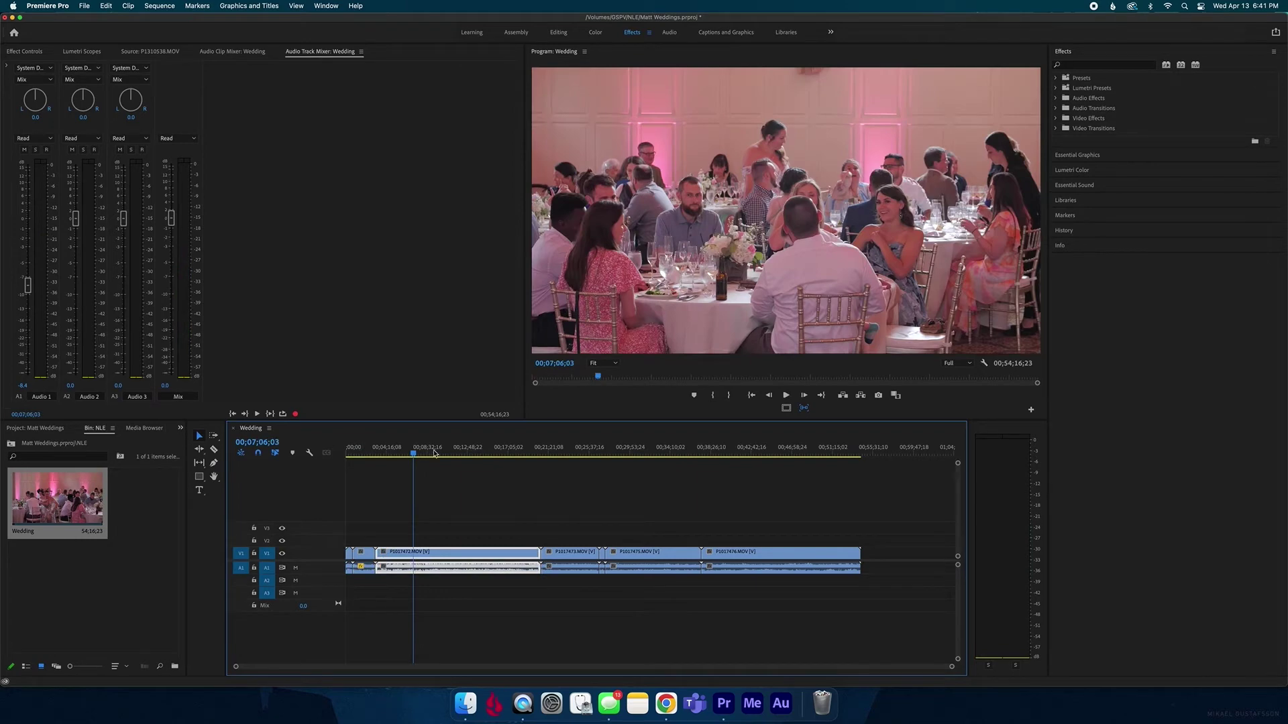
left_click(566, 449)
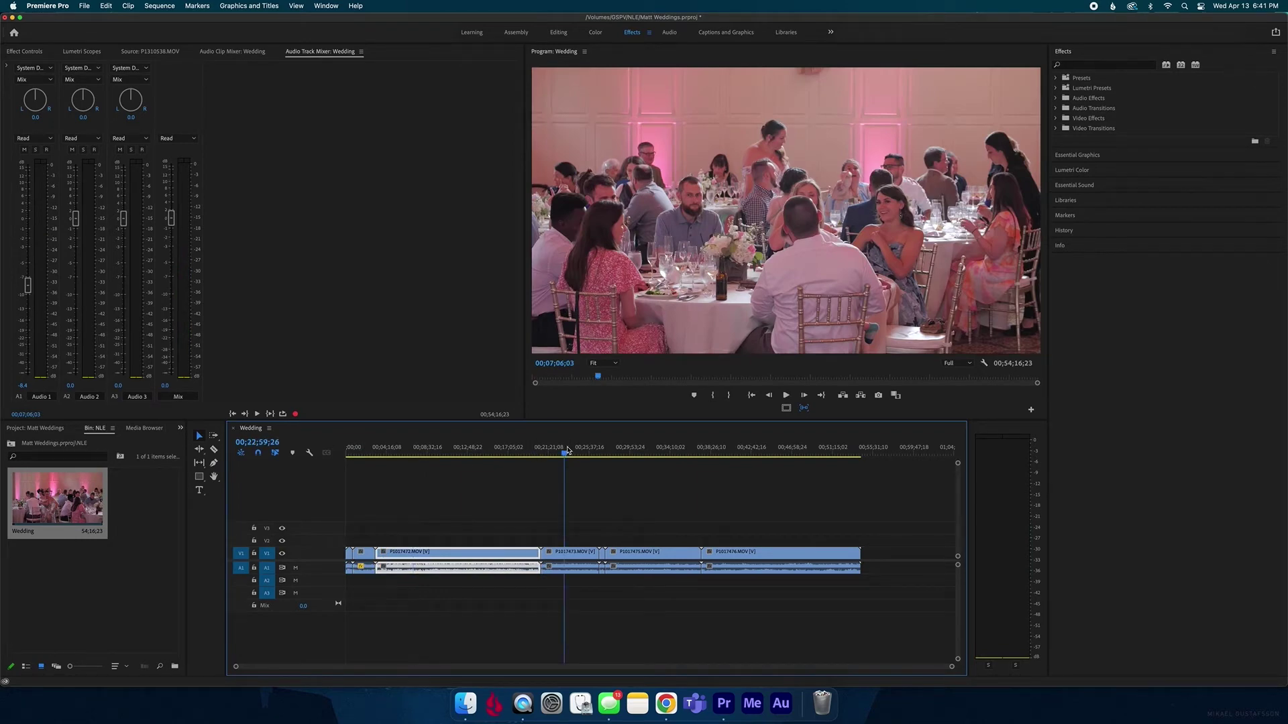
left_click(606, 450)
left_click(664, 567)
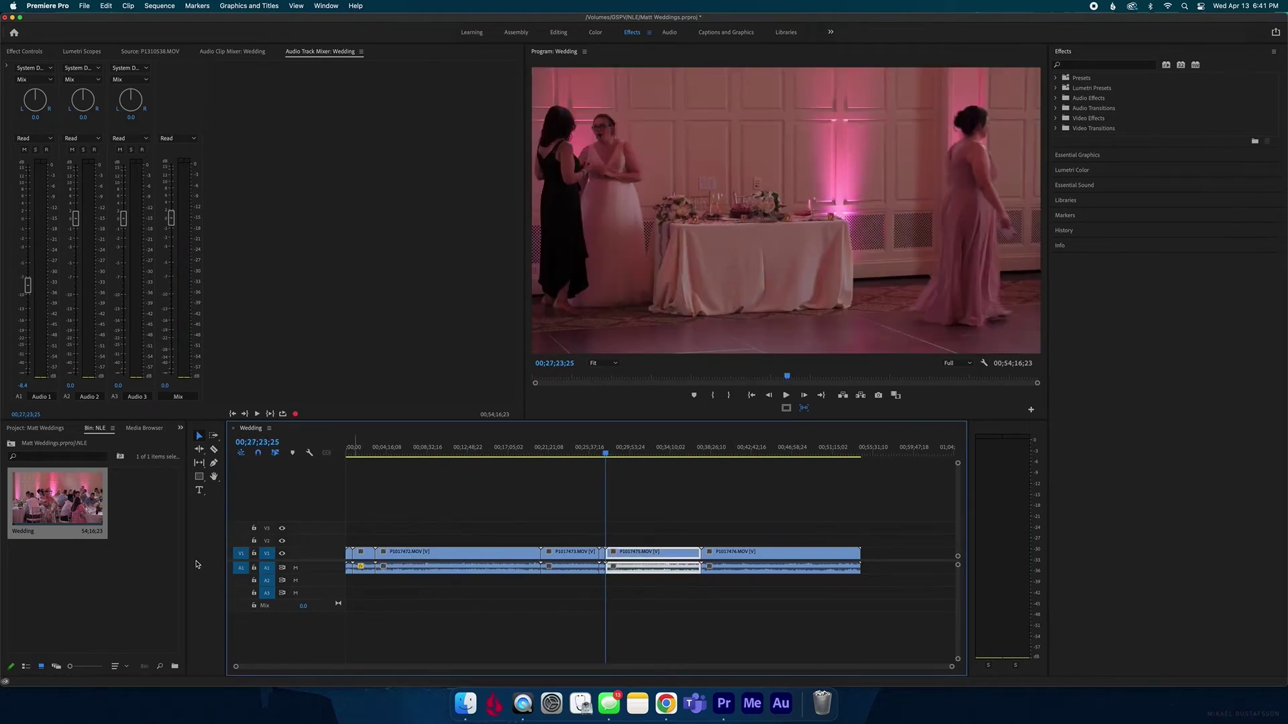
left_click(547, 451)
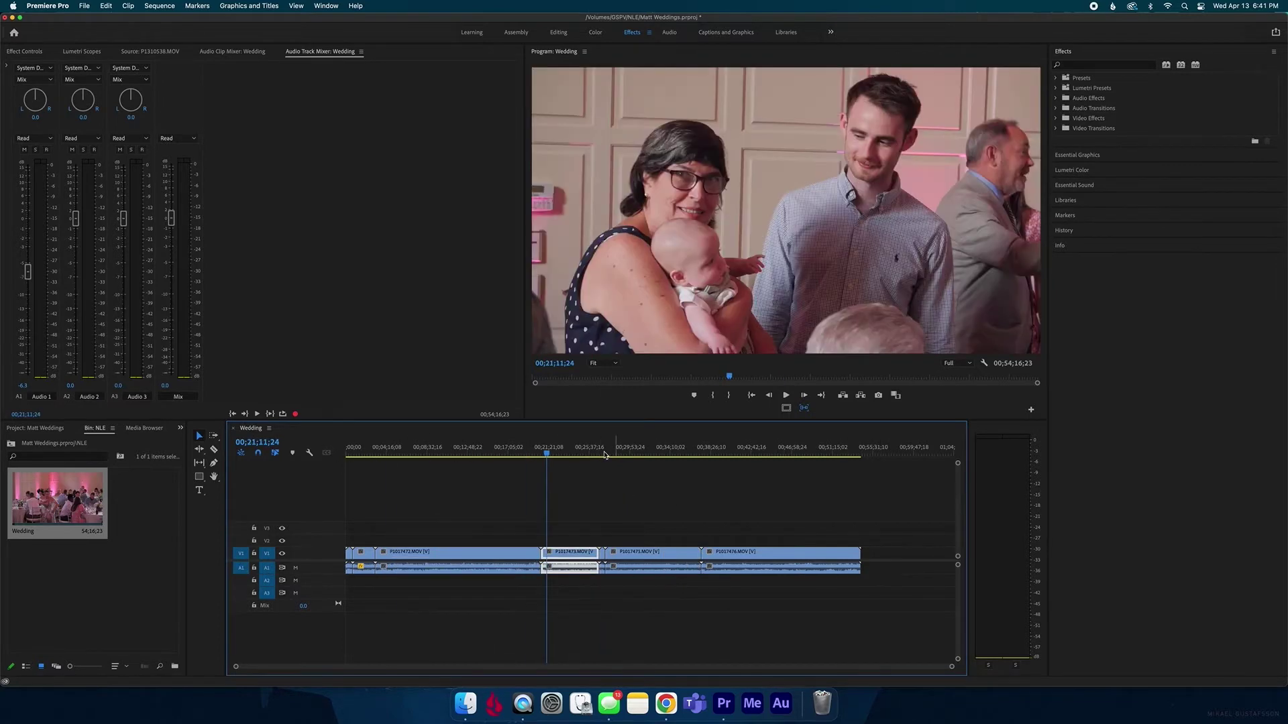
left_click(502, 448)
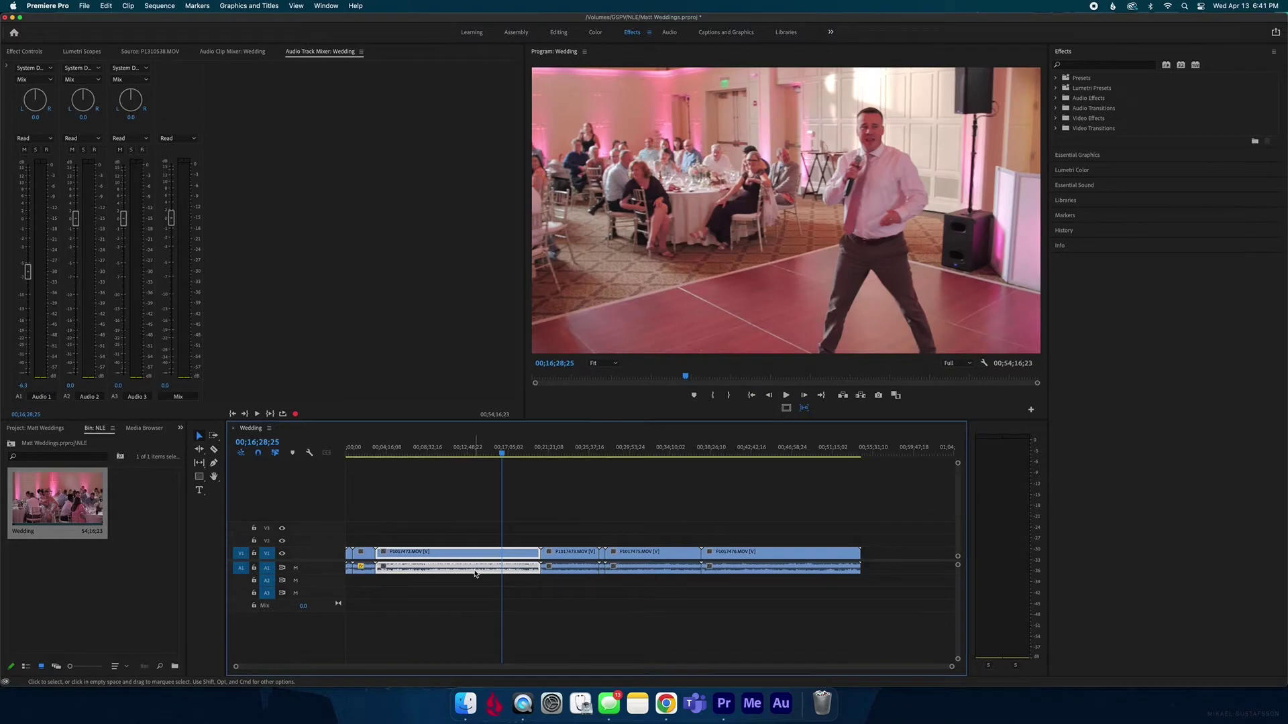
Step: Marquee-select clips P1017472, P1017473 and P1017475, keeping all audio on A1, and right-click them
mouse_move(471, 577)
left_mouse_down()
mouse_move(473, 600)
mouse_move(473, 584)
left_mouse_up()
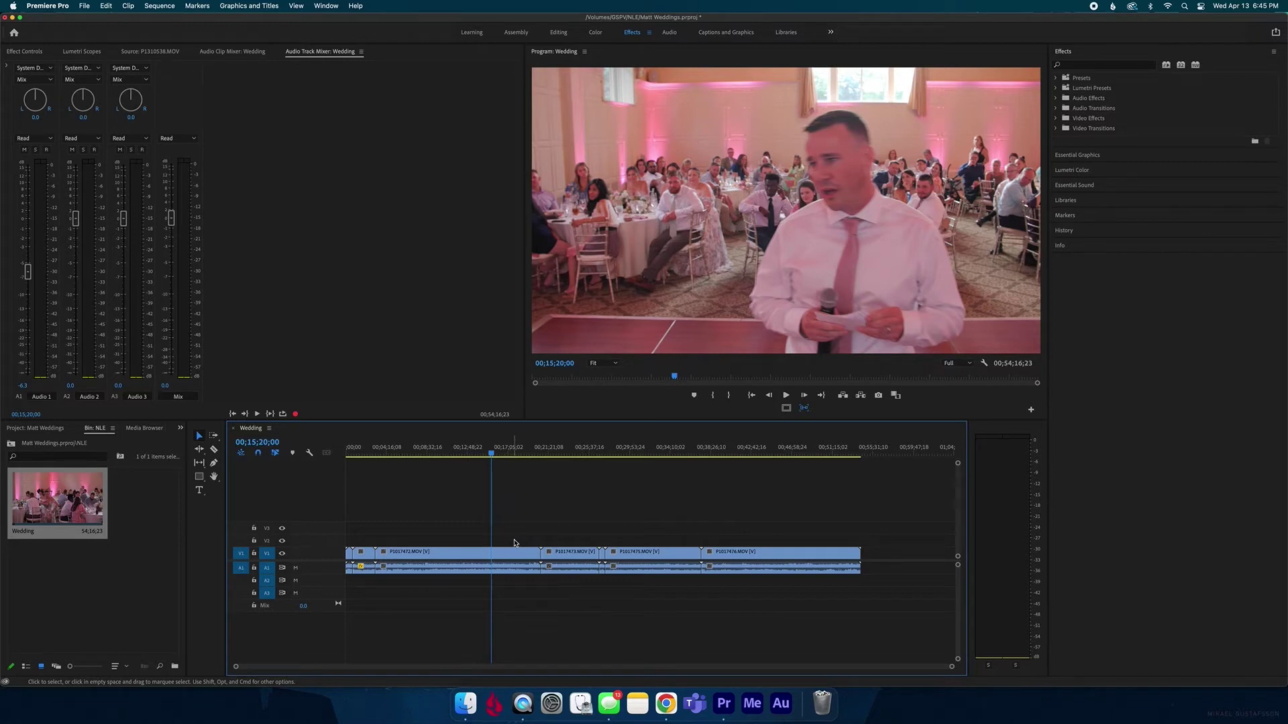
left_click_drag(632, 529, 486, 580)
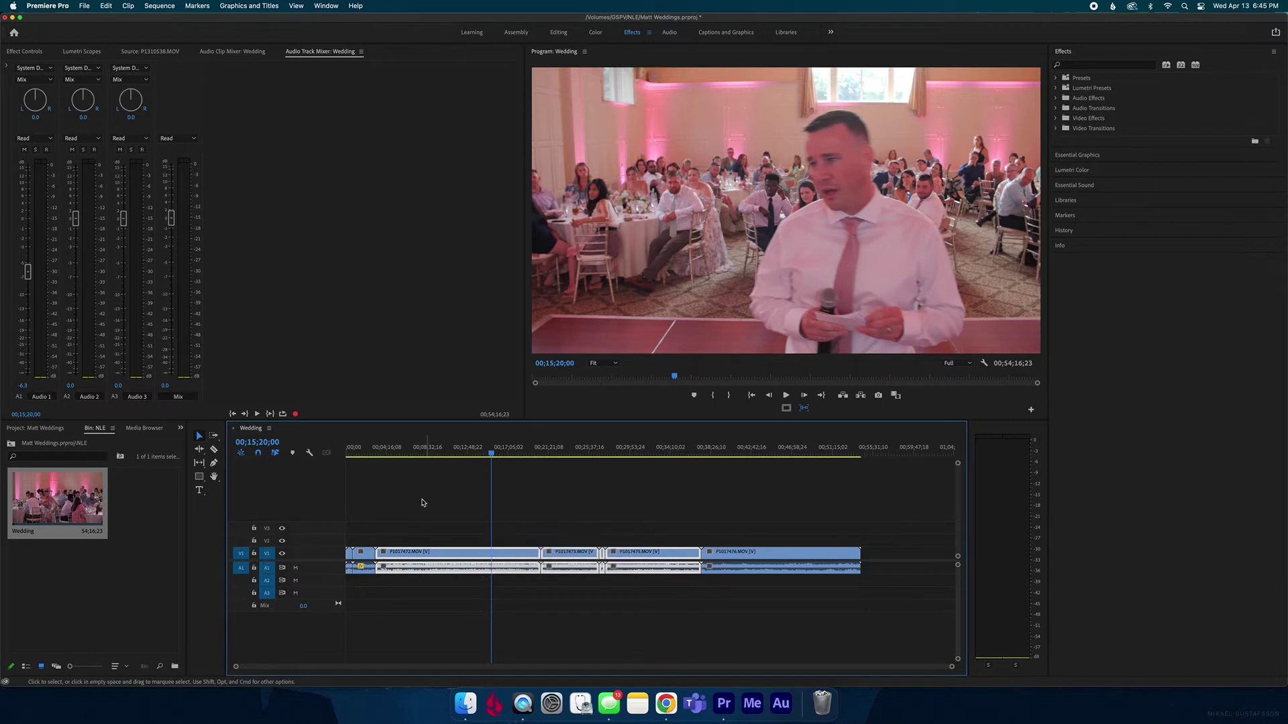
left_click_drag(763, 572, 770, 583)
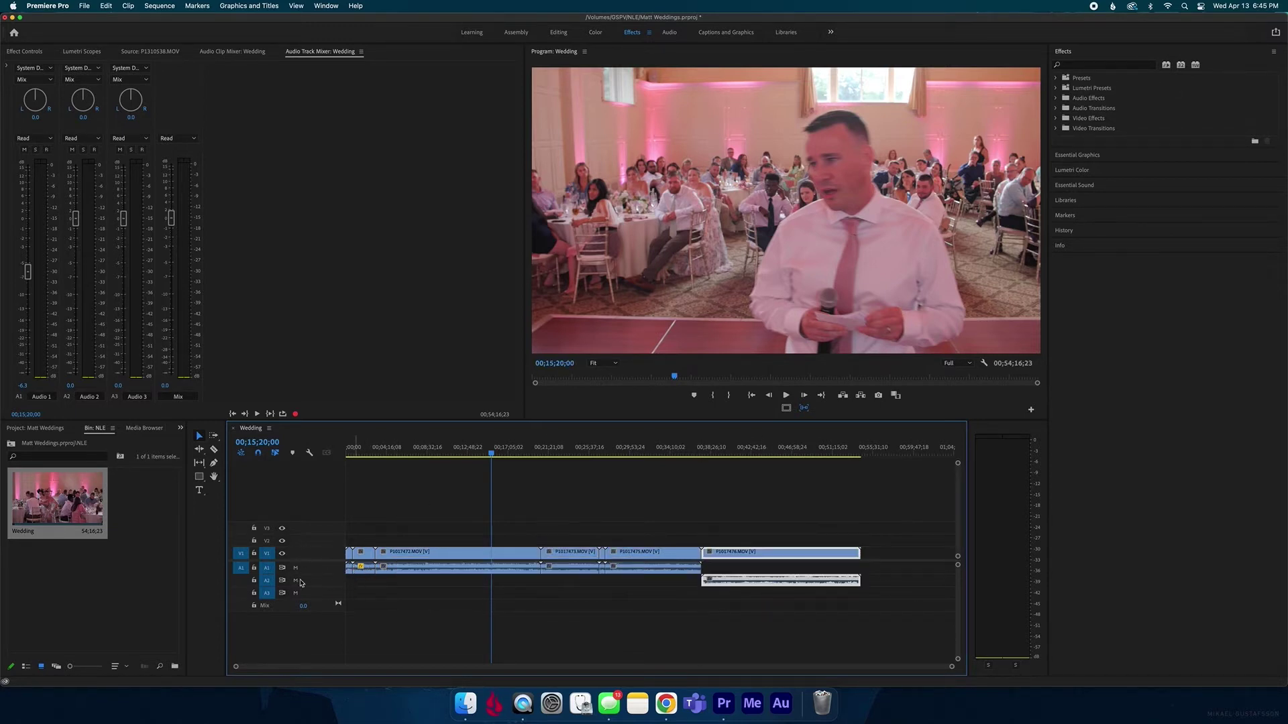
left_click_drag(791, 578, 792, 568)
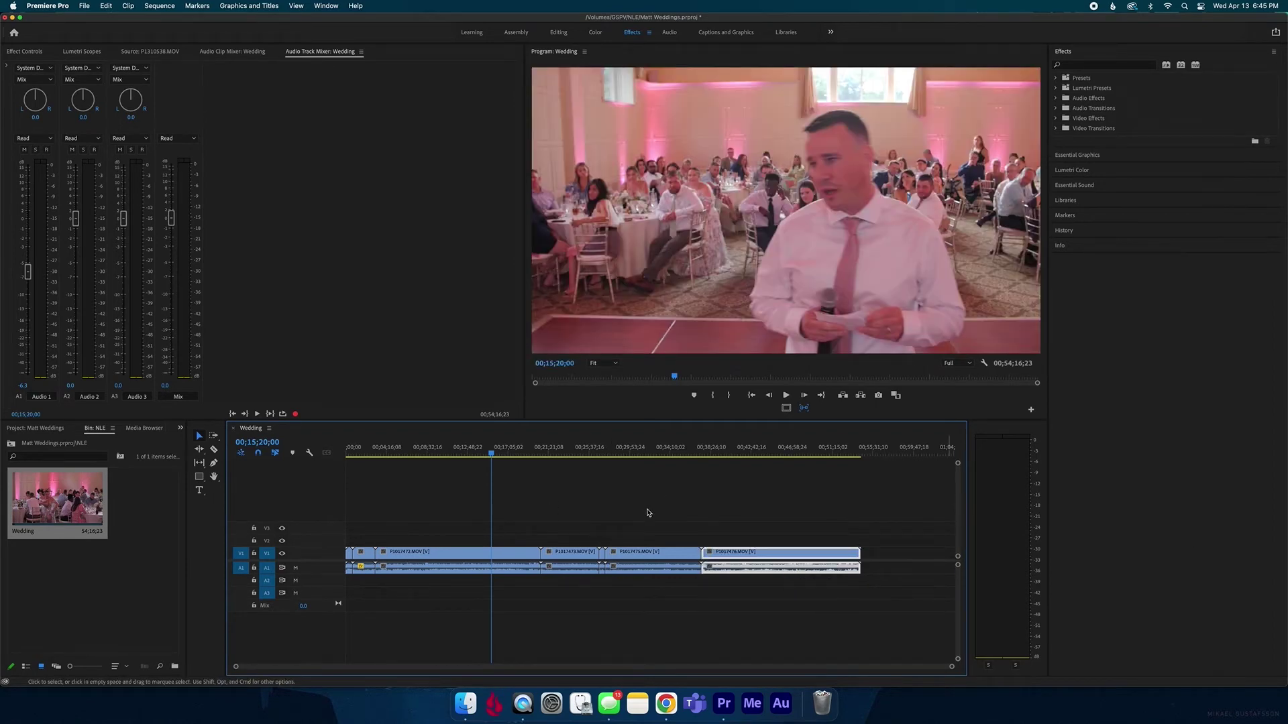
left_click_drag(647, 509, 521, 567)
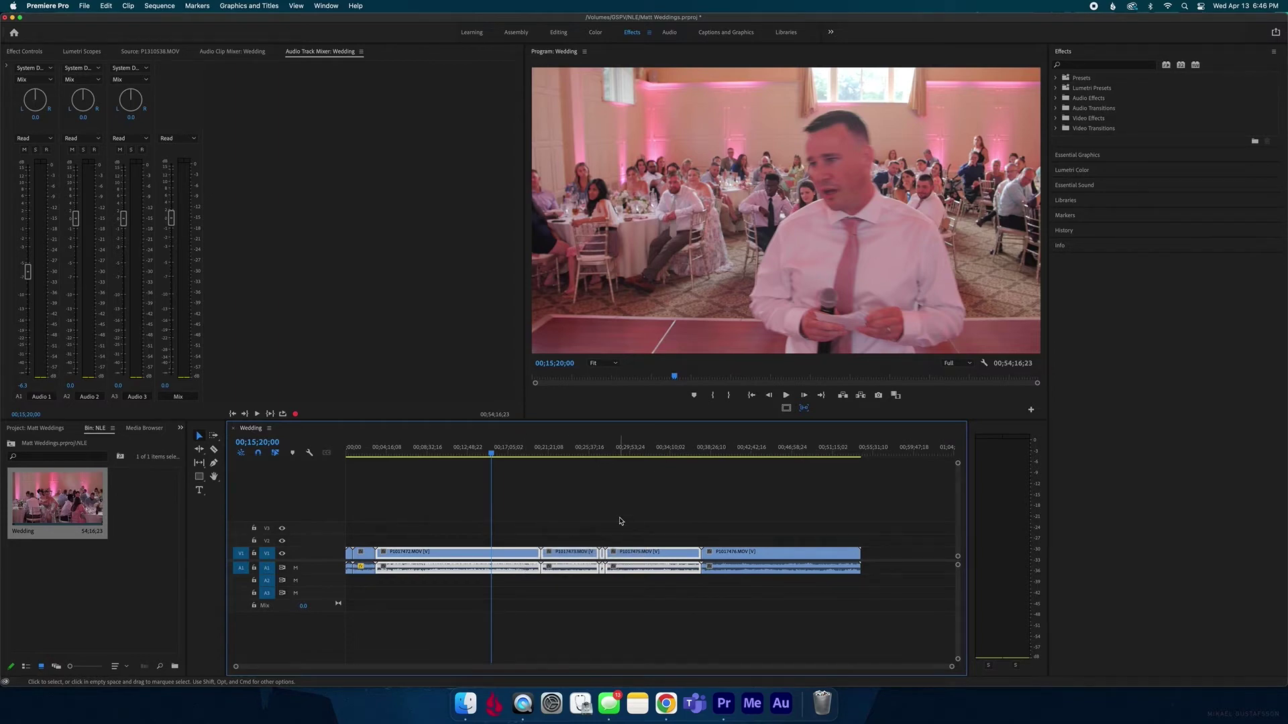
left_click_drag(620, 518, 476, 574)
right_click(477, 573)
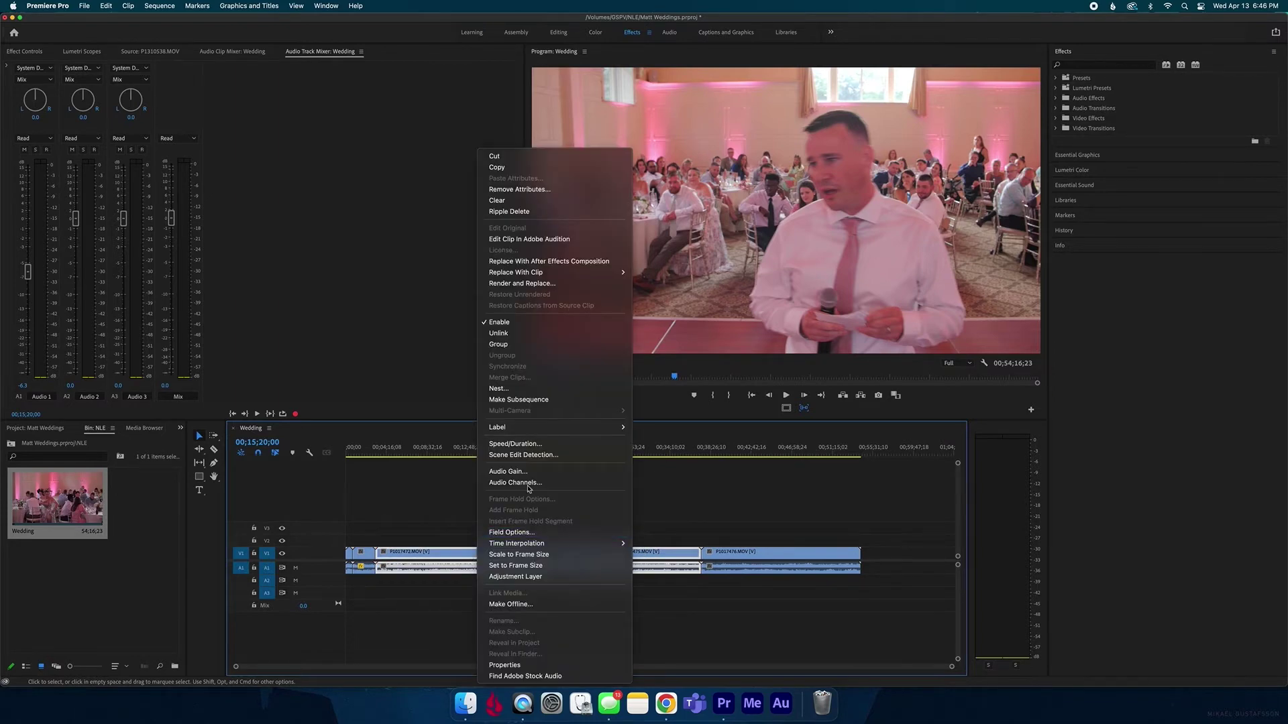
Step: Nest the three selected clips as Nested Sequence 01 with the default name and select it
left_click(496, 389)
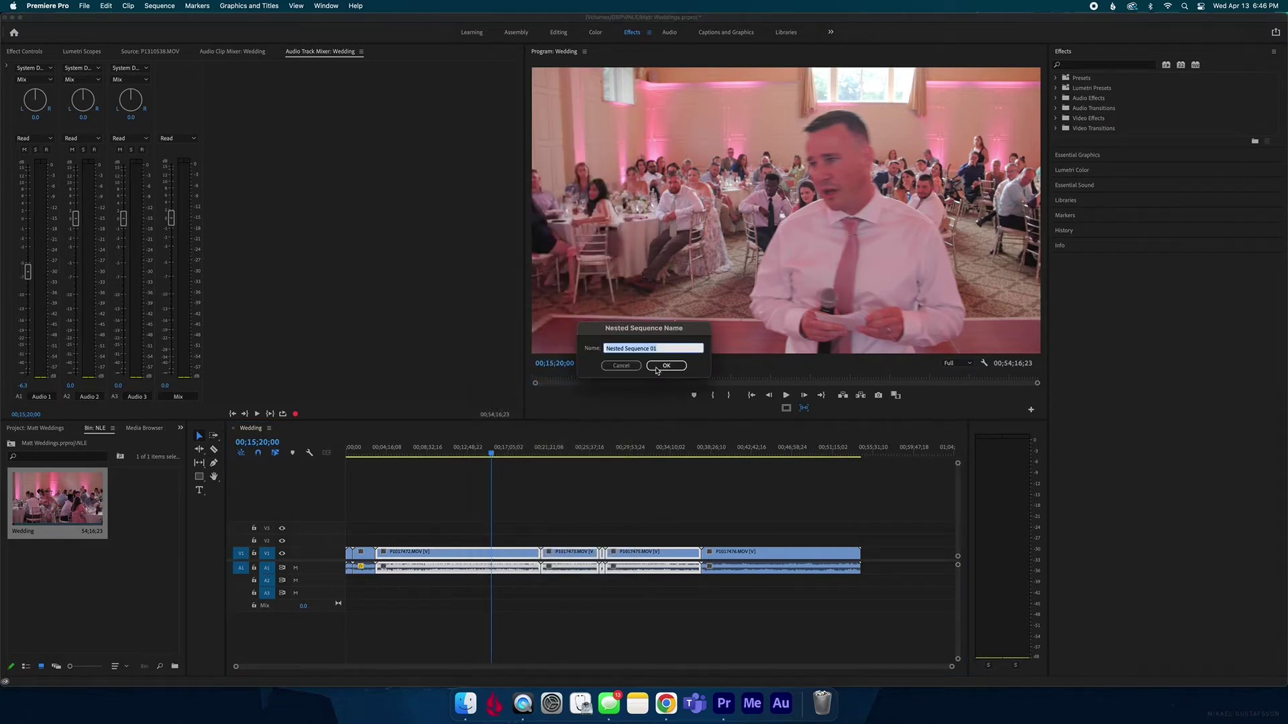
left_click(664, 366)
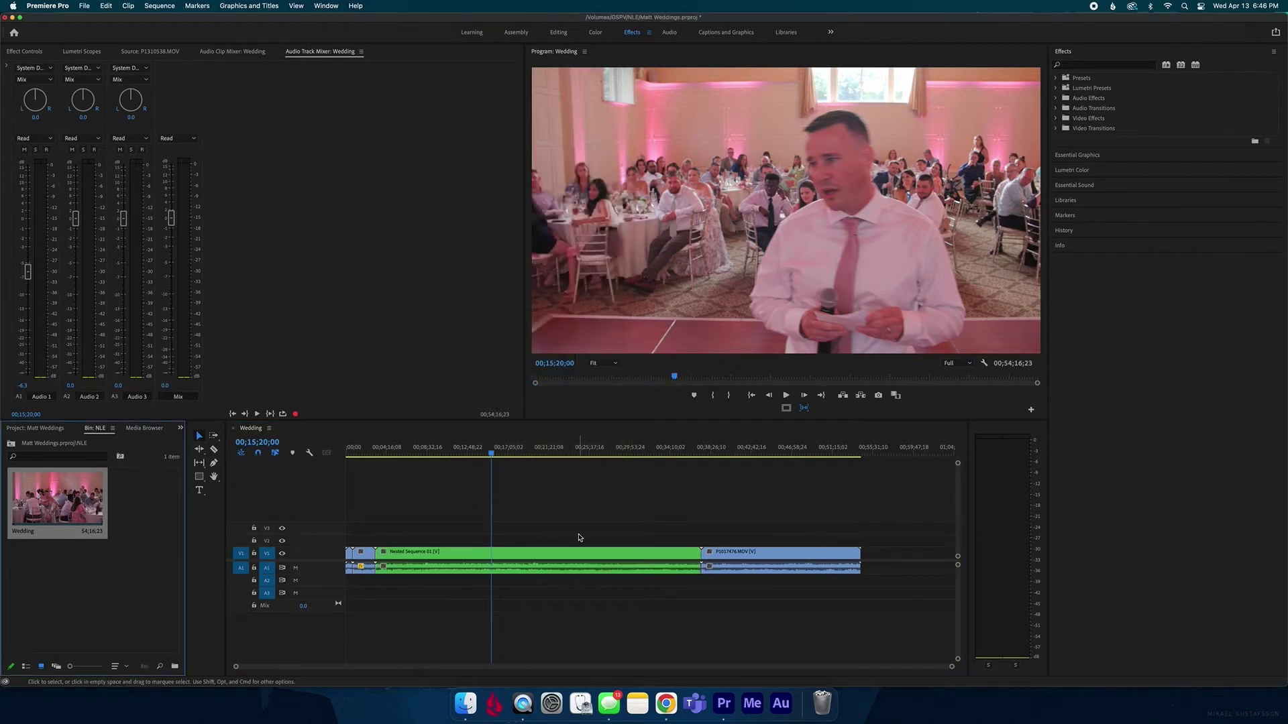
left_click(468, 500)
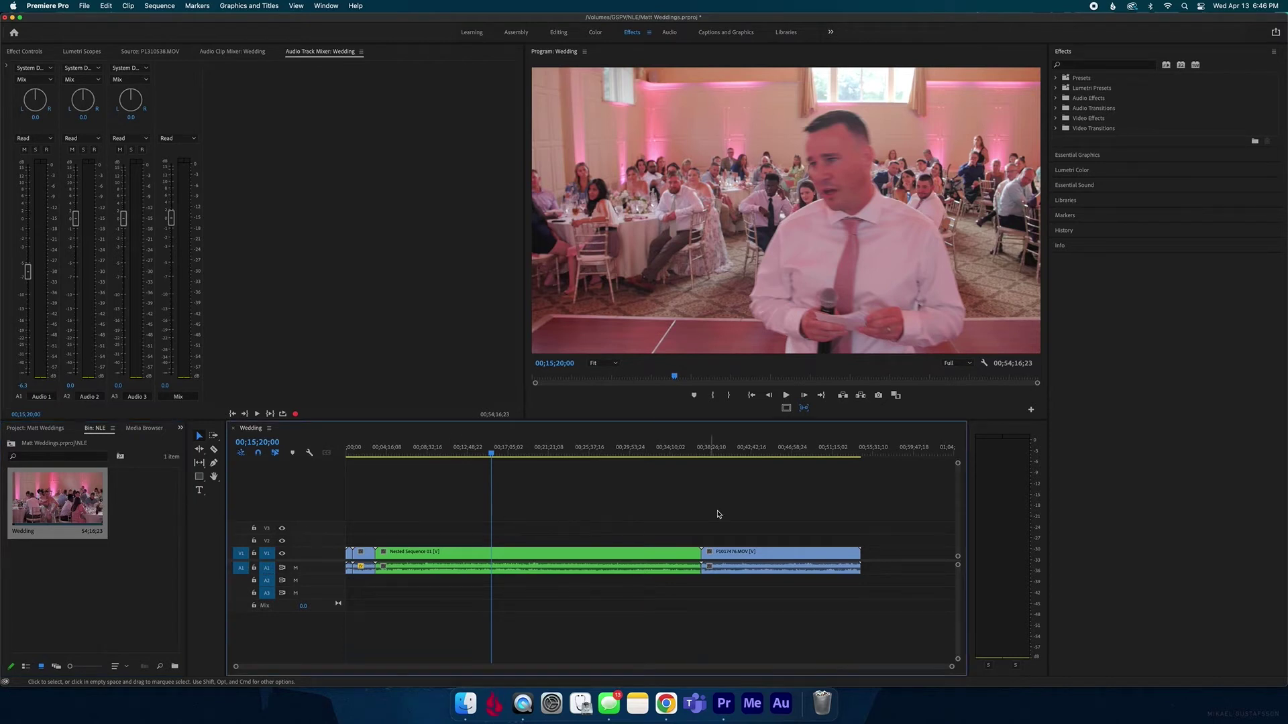
left_click(500, 552)
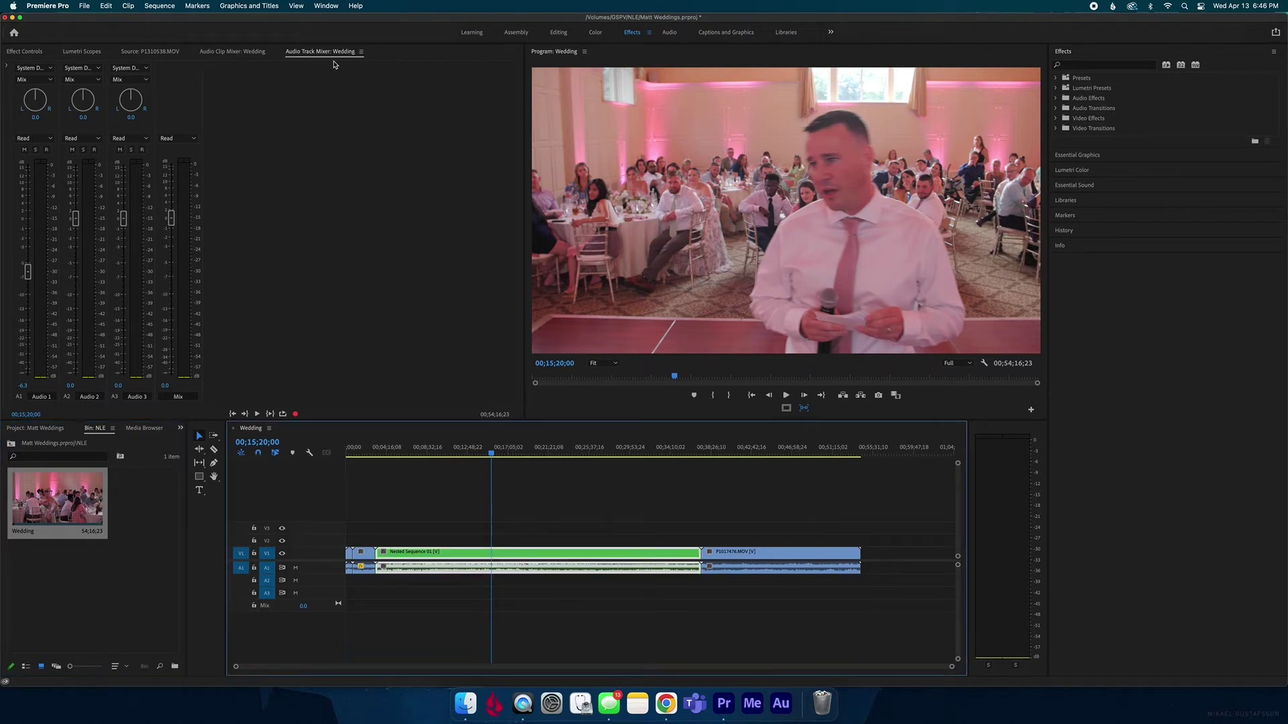
Step: Switch from the Audio Track Mixer back to the Audio Clip Mixer and refocus the Wedding timeline
left_click(224, 51)
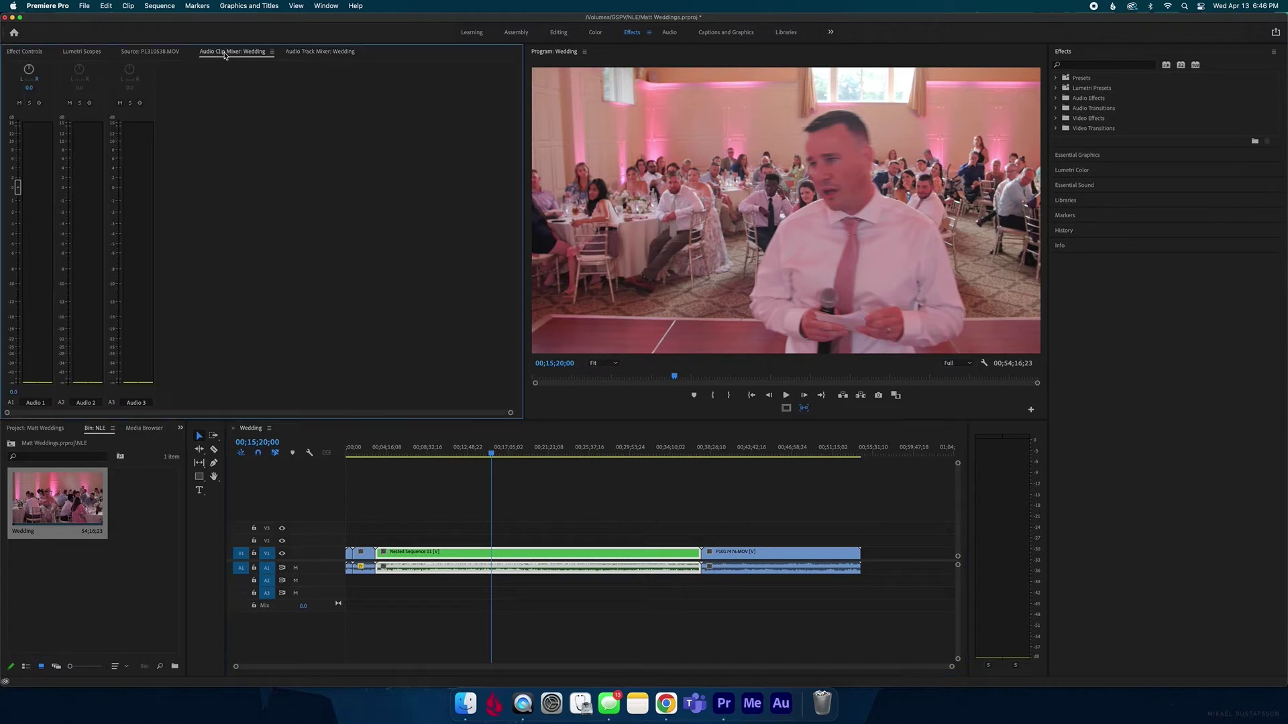
left_click(325, 7)
left_click(326, 6)
left_click(326, 7)
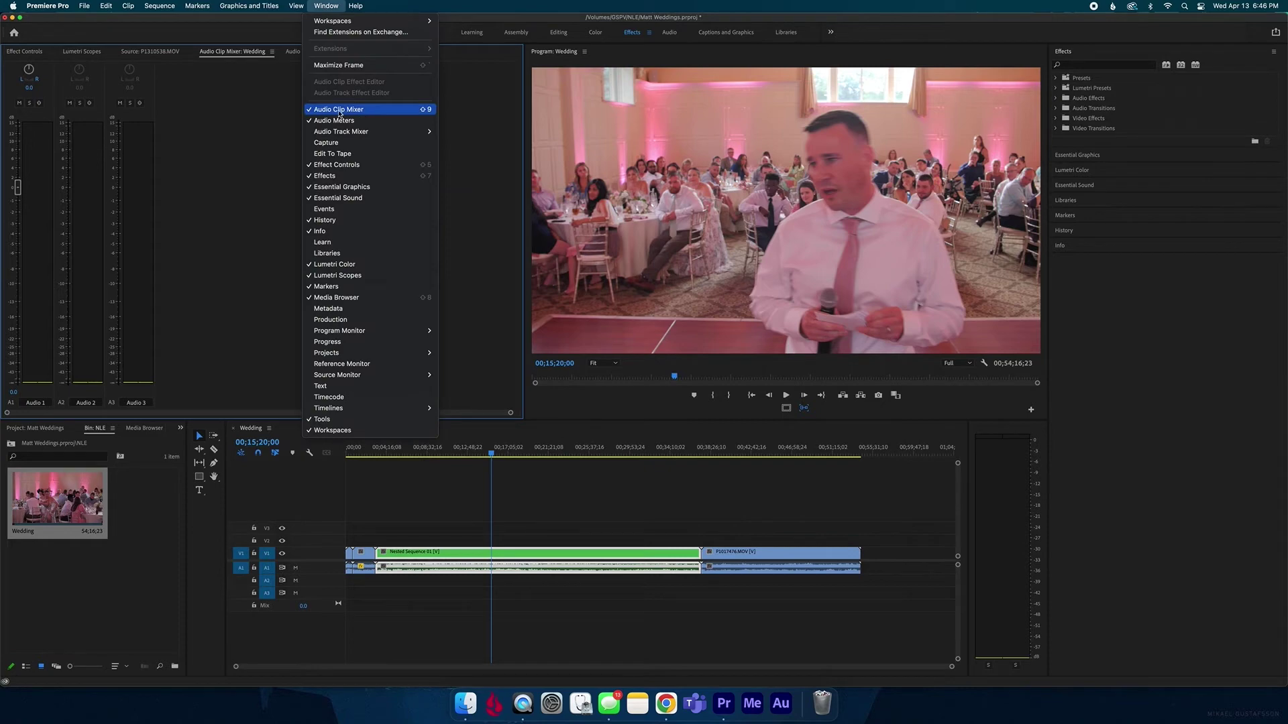
left_click(205, 139)
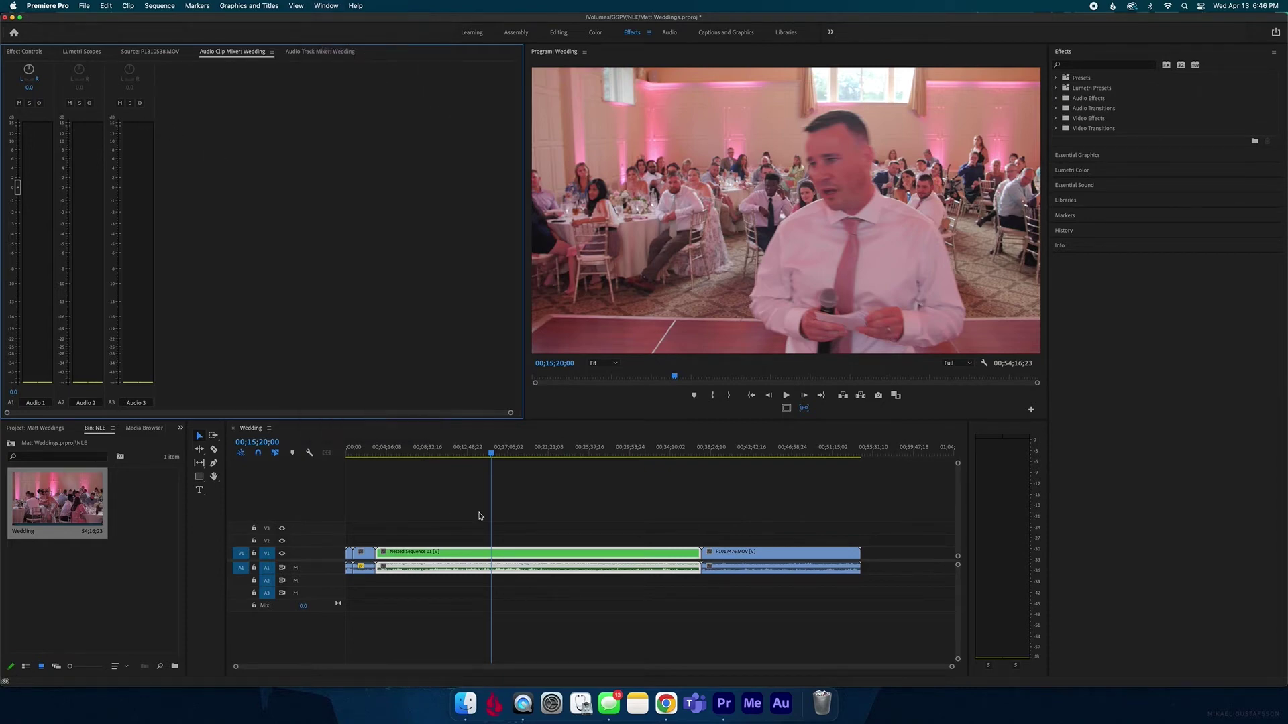
left_click(522, 538)
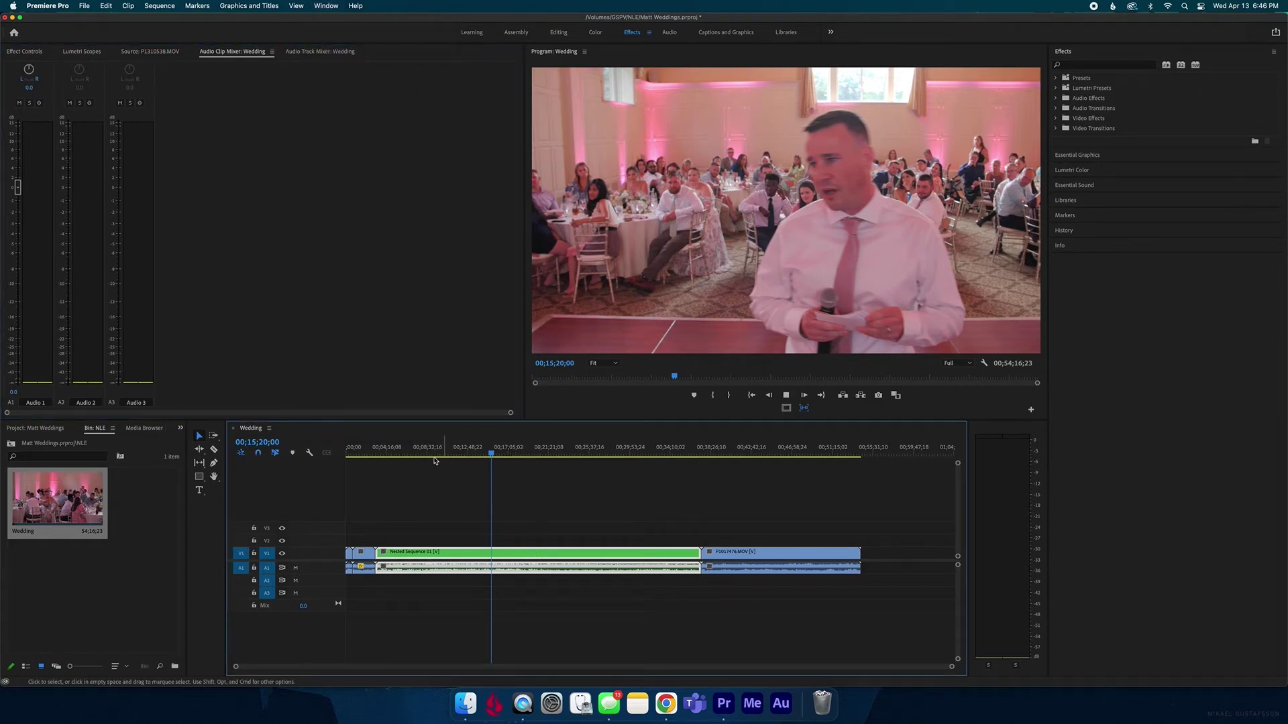
Step: Lower the Nested Sequence 01 clip's audio to -6.2 dB during playback
key("space")
left_click(18, 257)
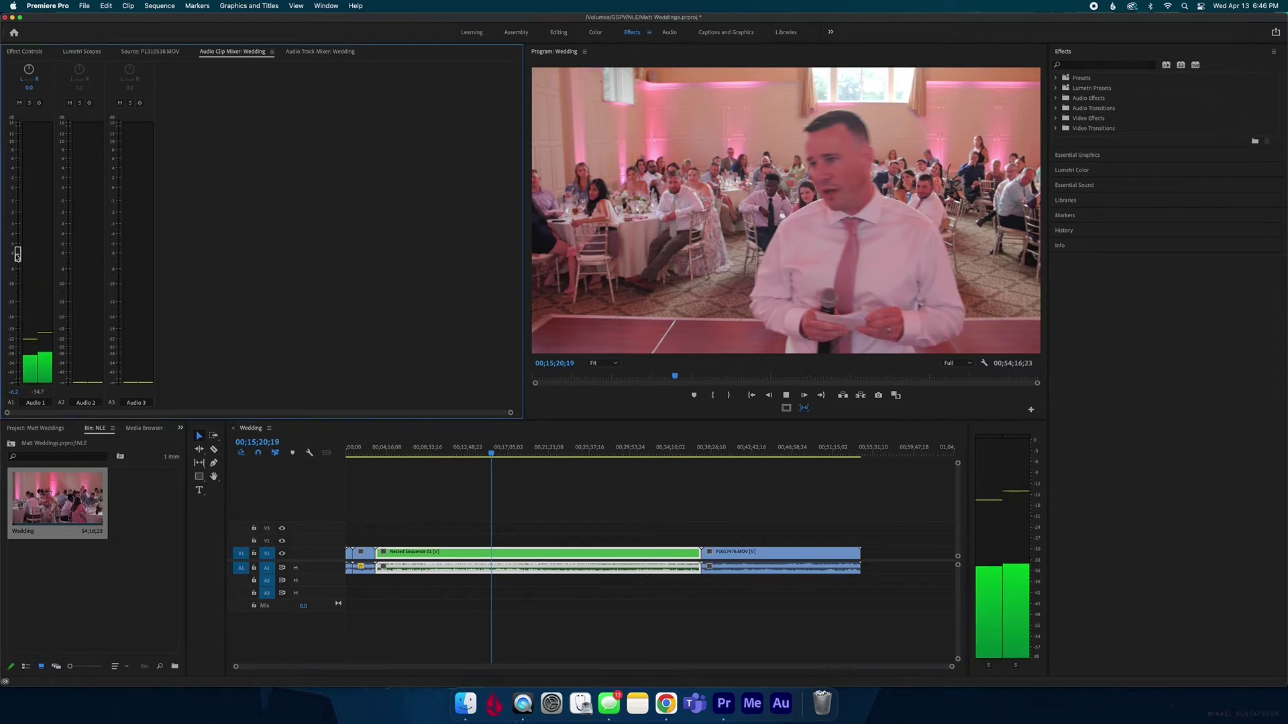
key("space")
Step: Scrub the Wedding timeline to 00;18;07;13 and select the Nested Sequence 01 clip
left_click(496, 451)
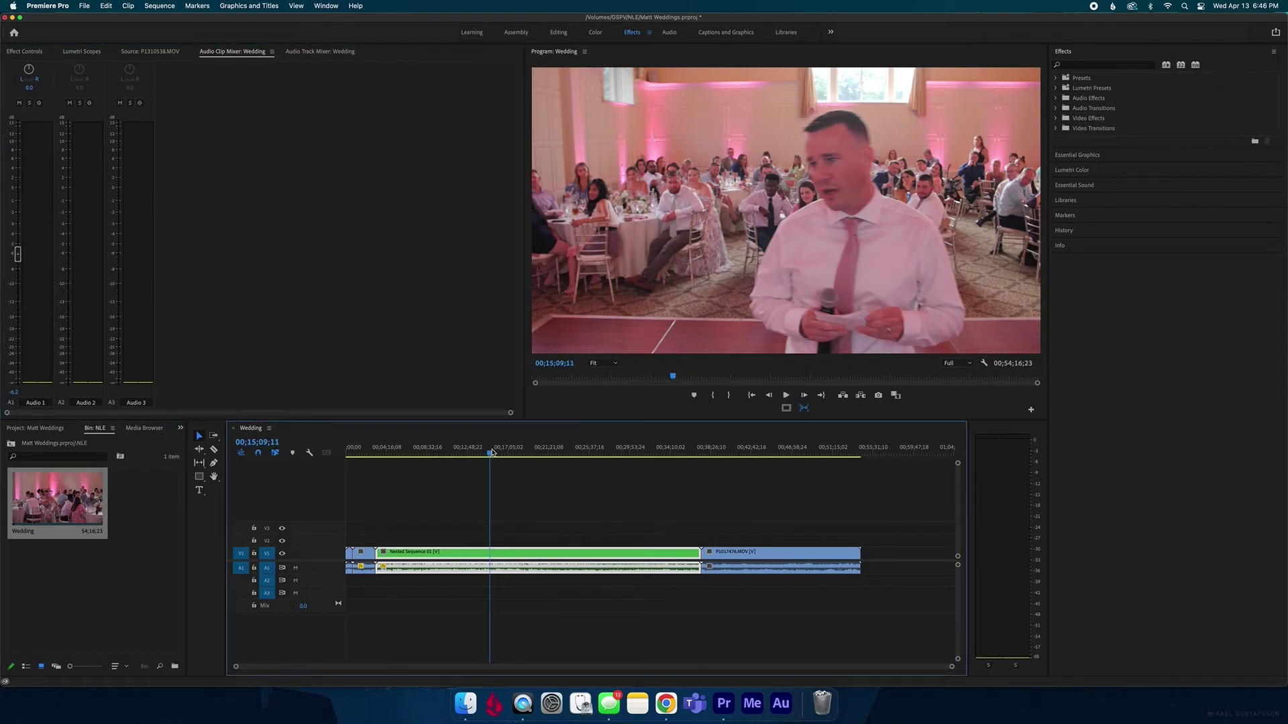
key("space")
left_click_drag(495, 451, 368, 468)
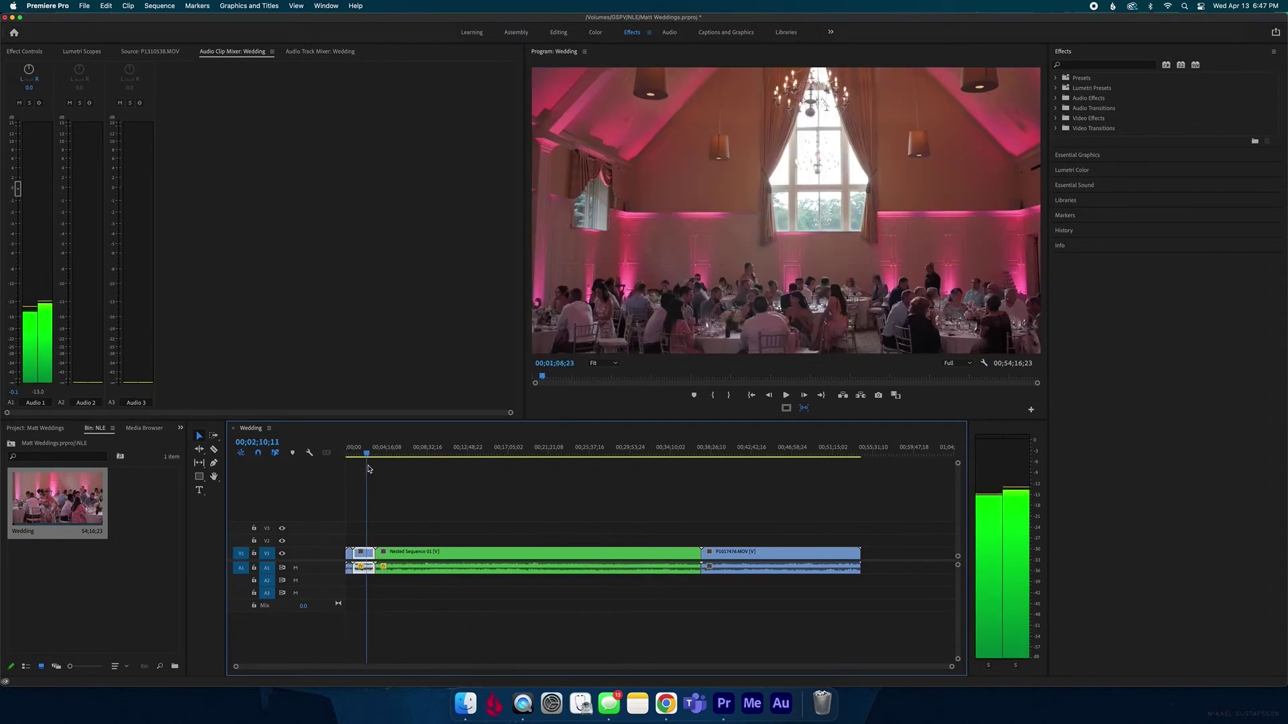
left_click(505, 453)
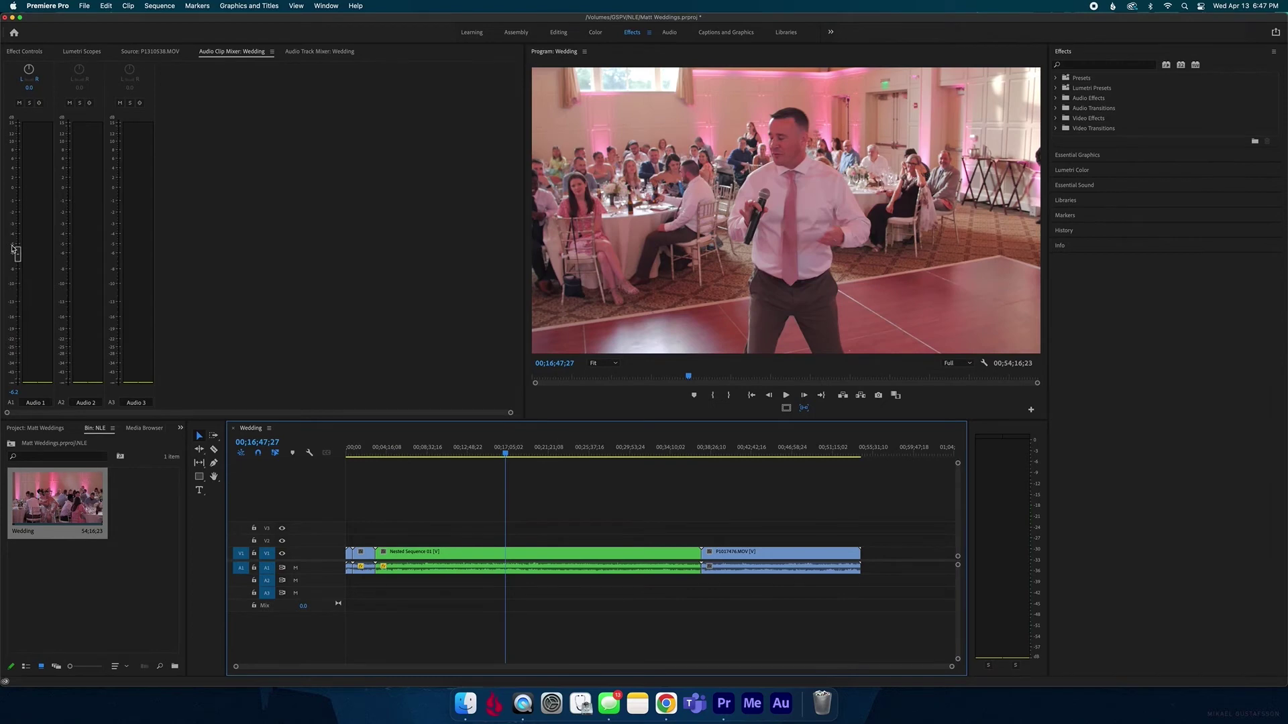
left_click(490, 557)
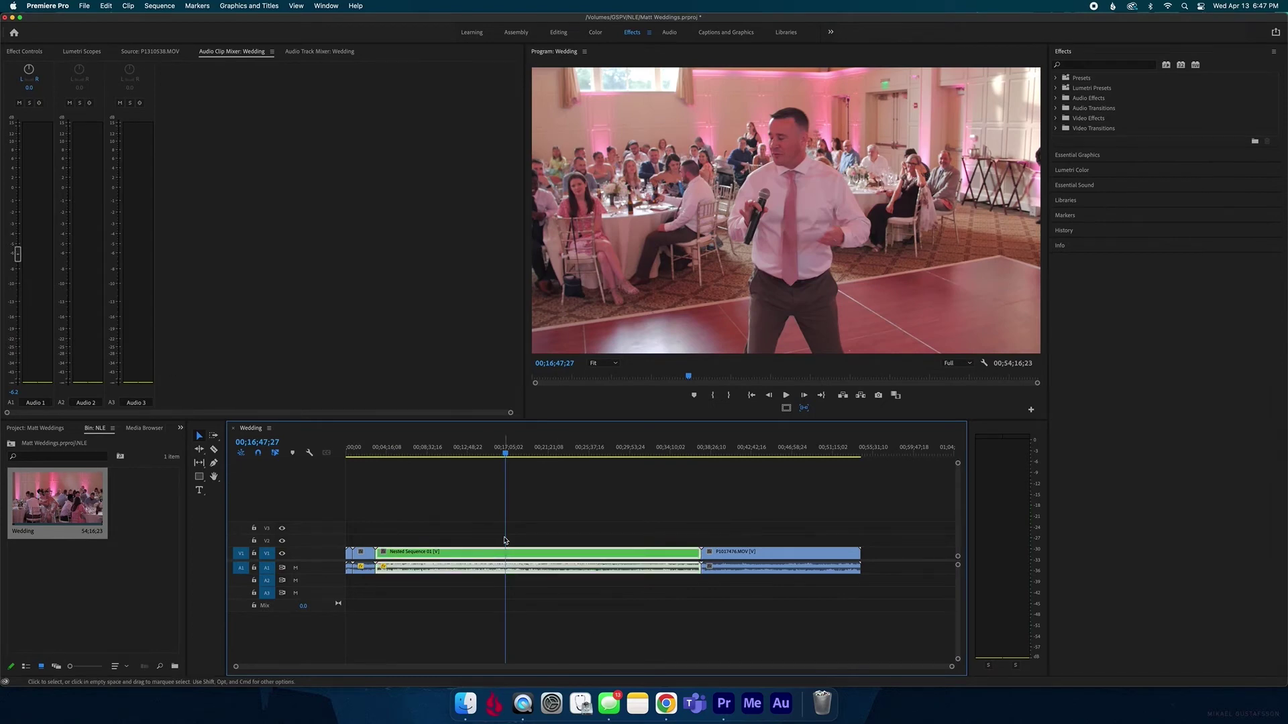
left_click_drag(506, 454, 518, 454)
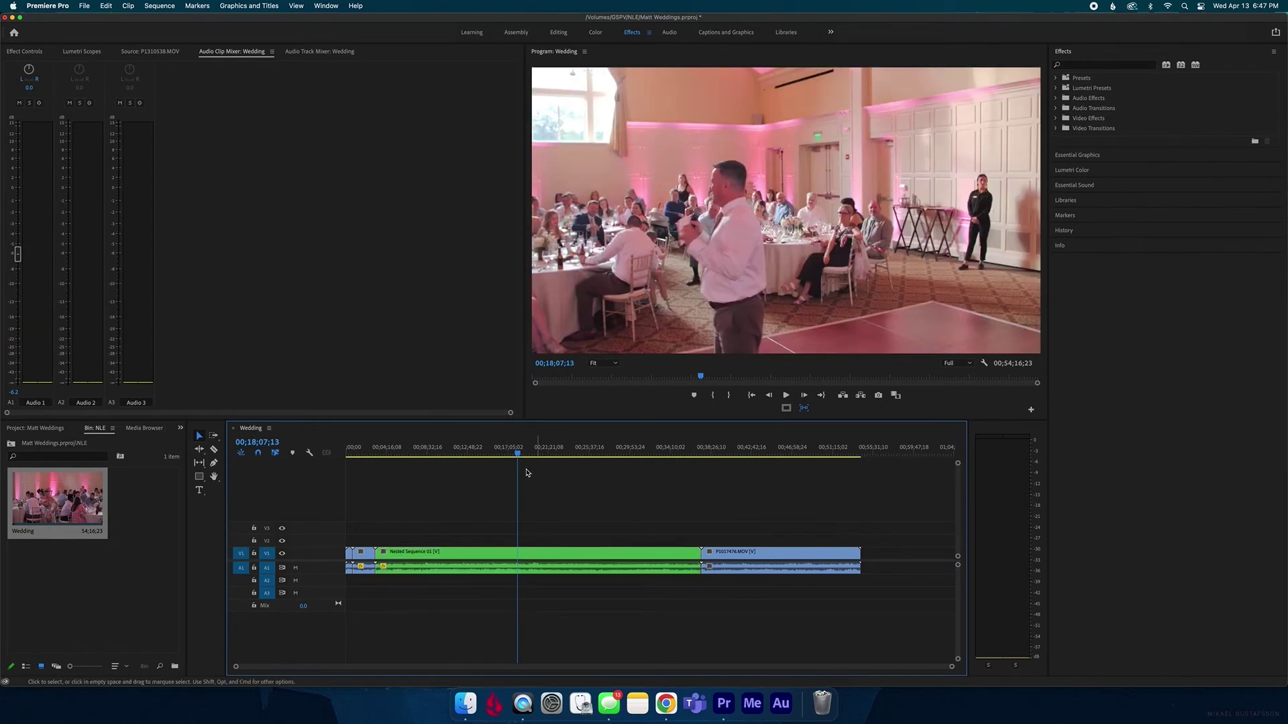
left_click(523, 559)
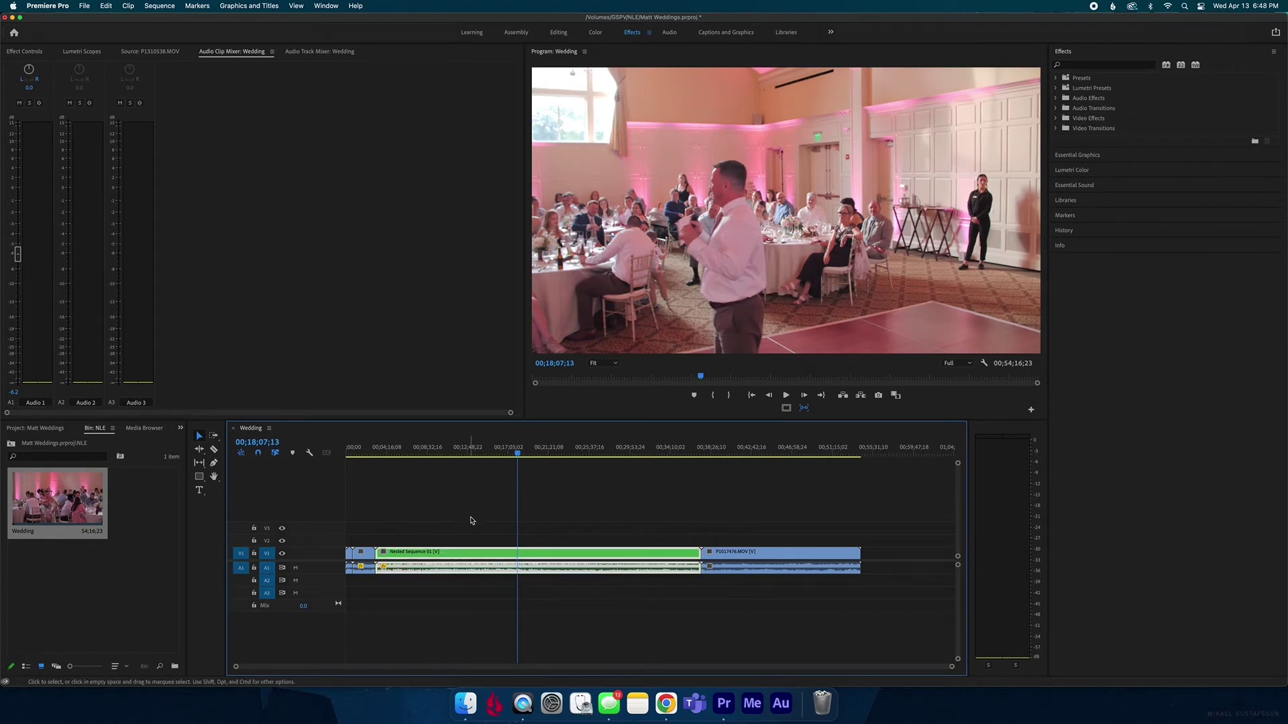
Step: Open Nested Sequence 01 and boost its short inner clip near 00;23;45;20 to +6.3 dB
double_click(436, 556)
left_click(702, 527)
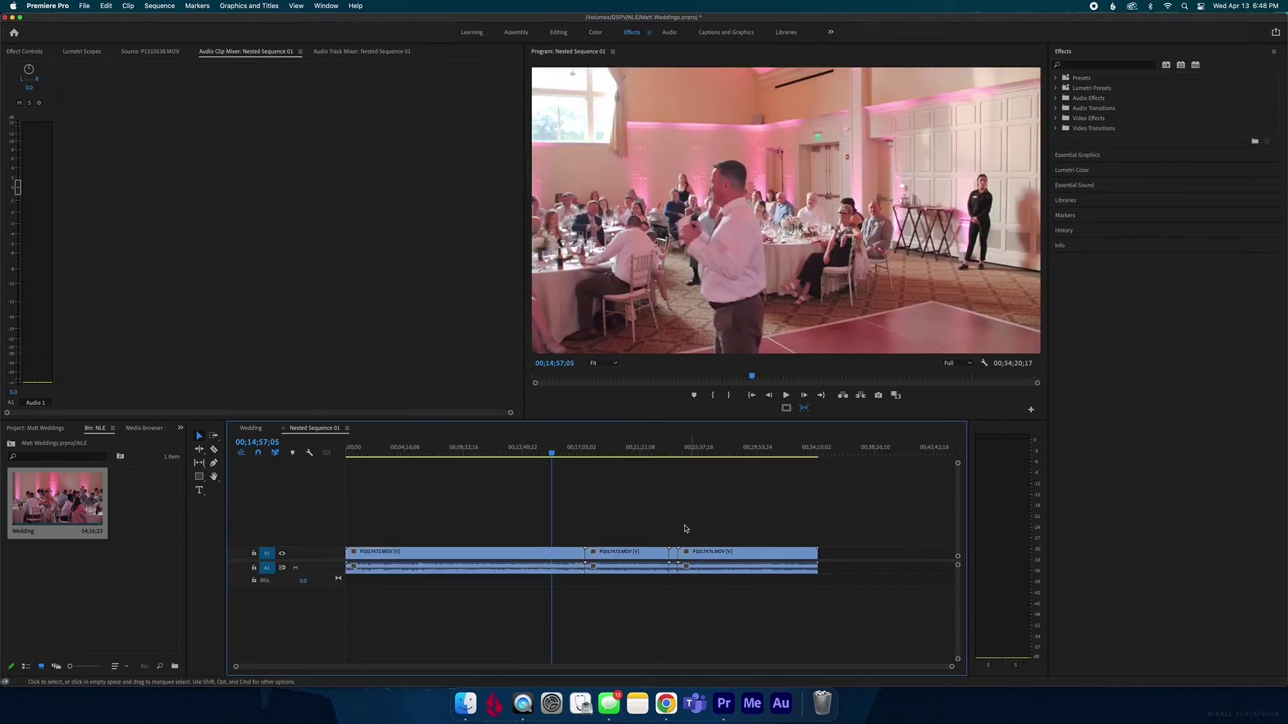
left_click(673, 453)
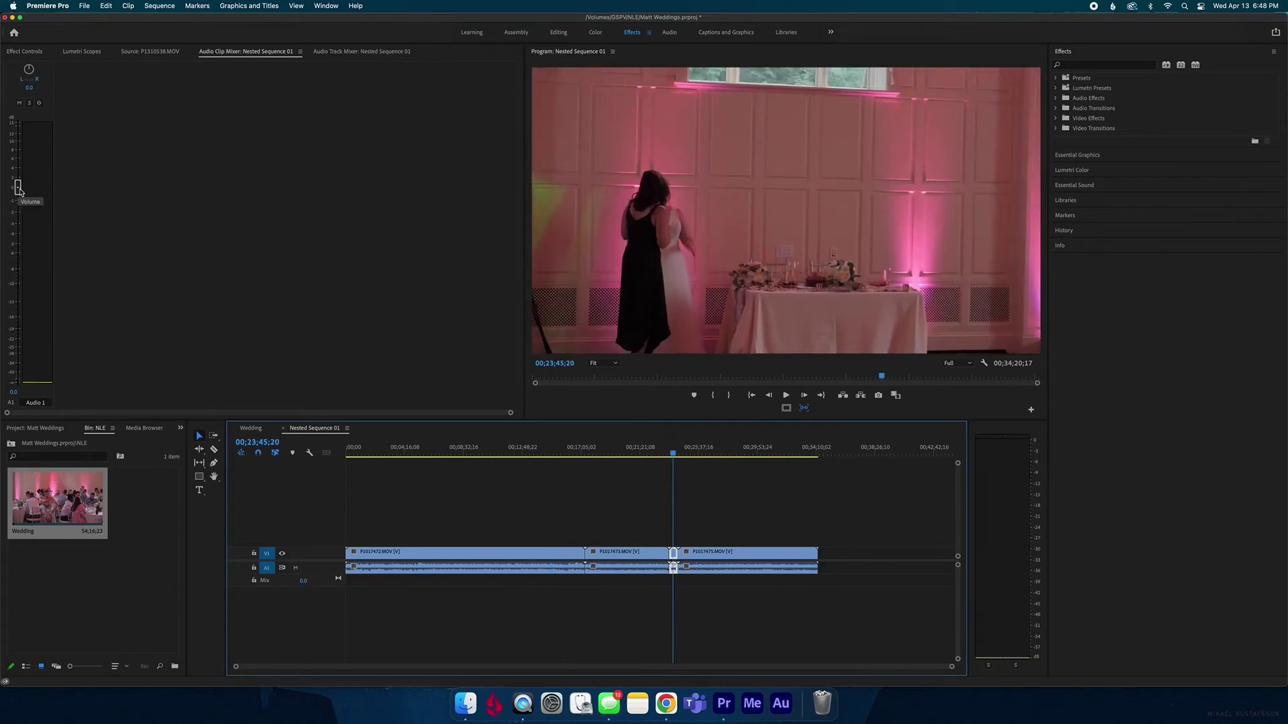
left_click_drag(18, 188, 20, 163)
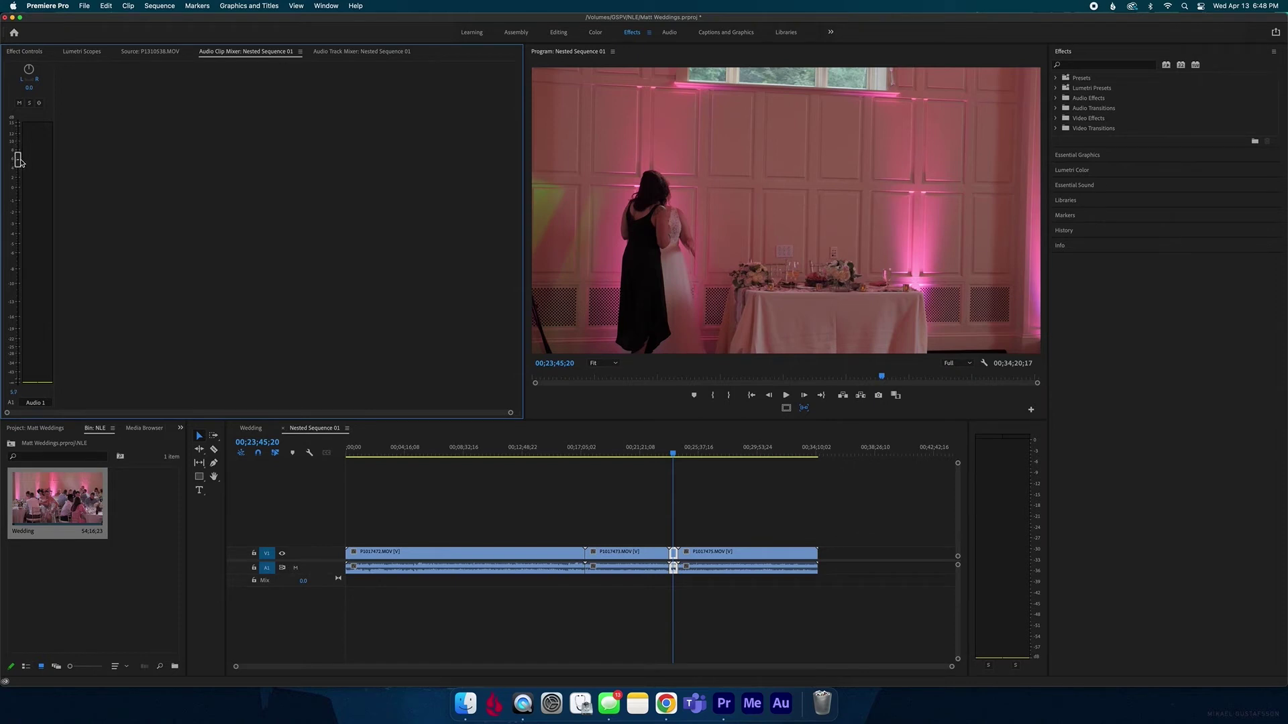
left_click(293, 430)
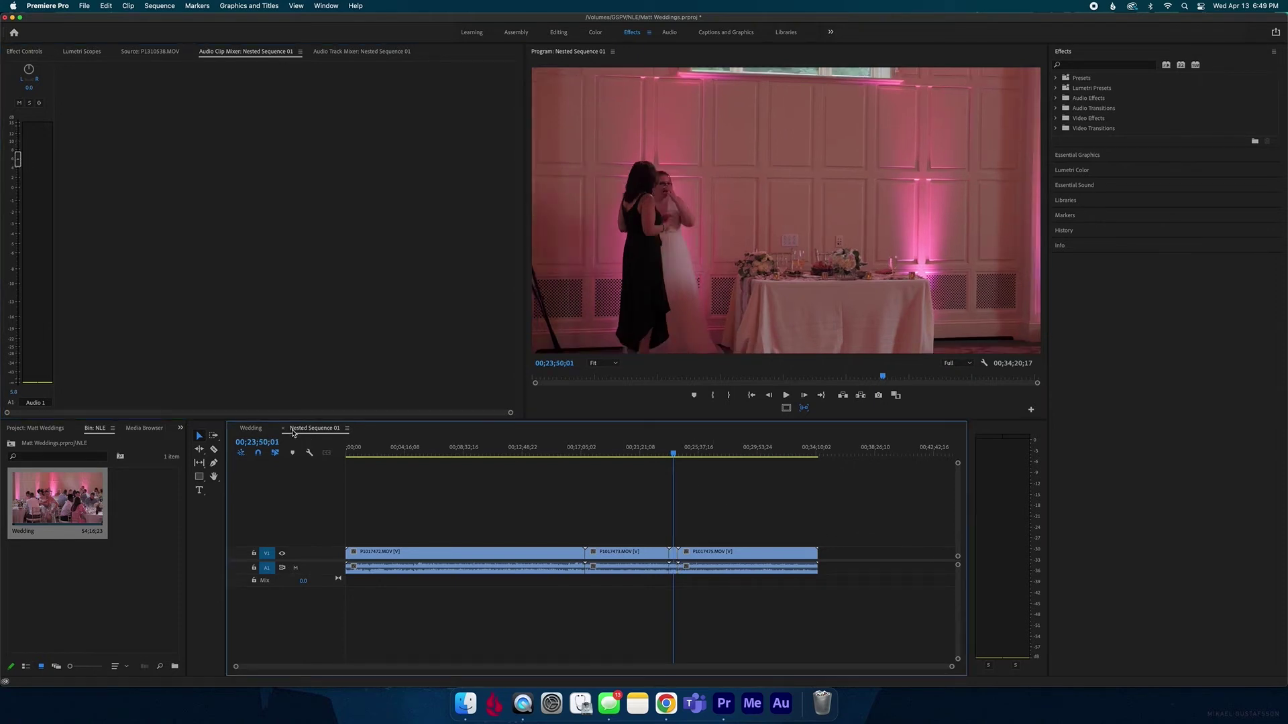
Step: Close Nested Sequence 01, reselect the nested clip and zoom the Wedding timeline in
left_click(283, 428)
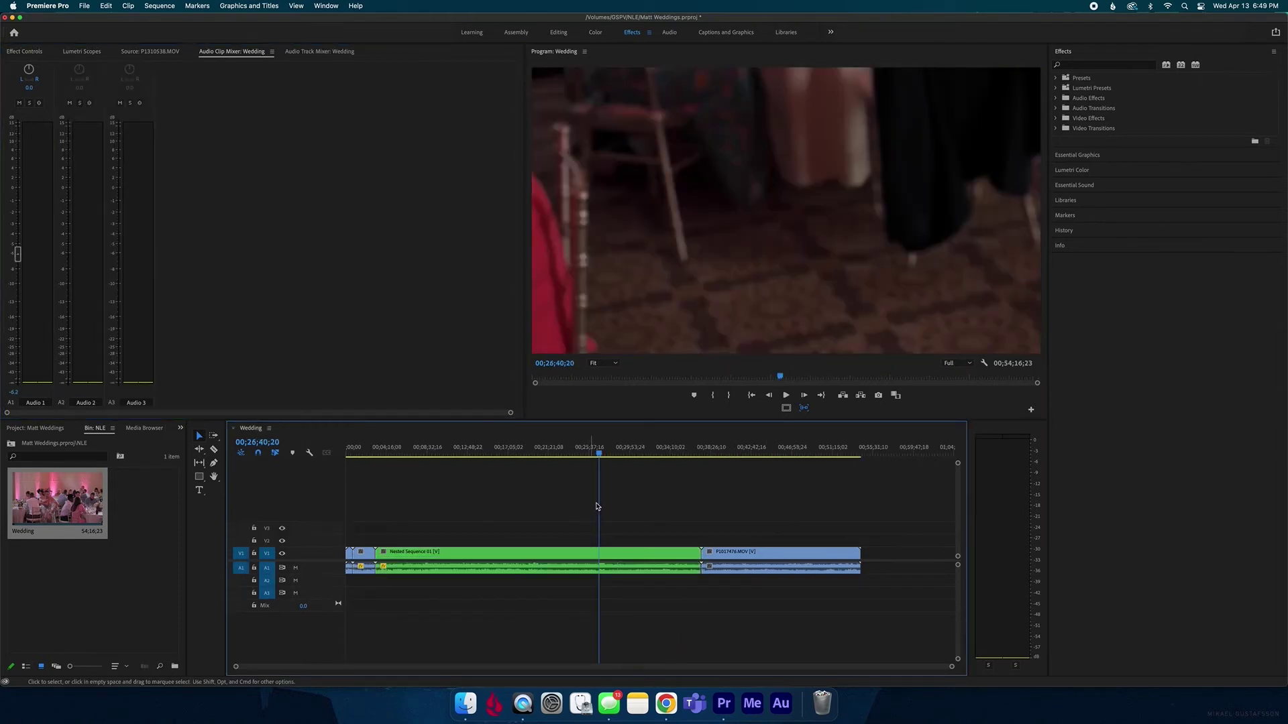
left_click(601, 566)
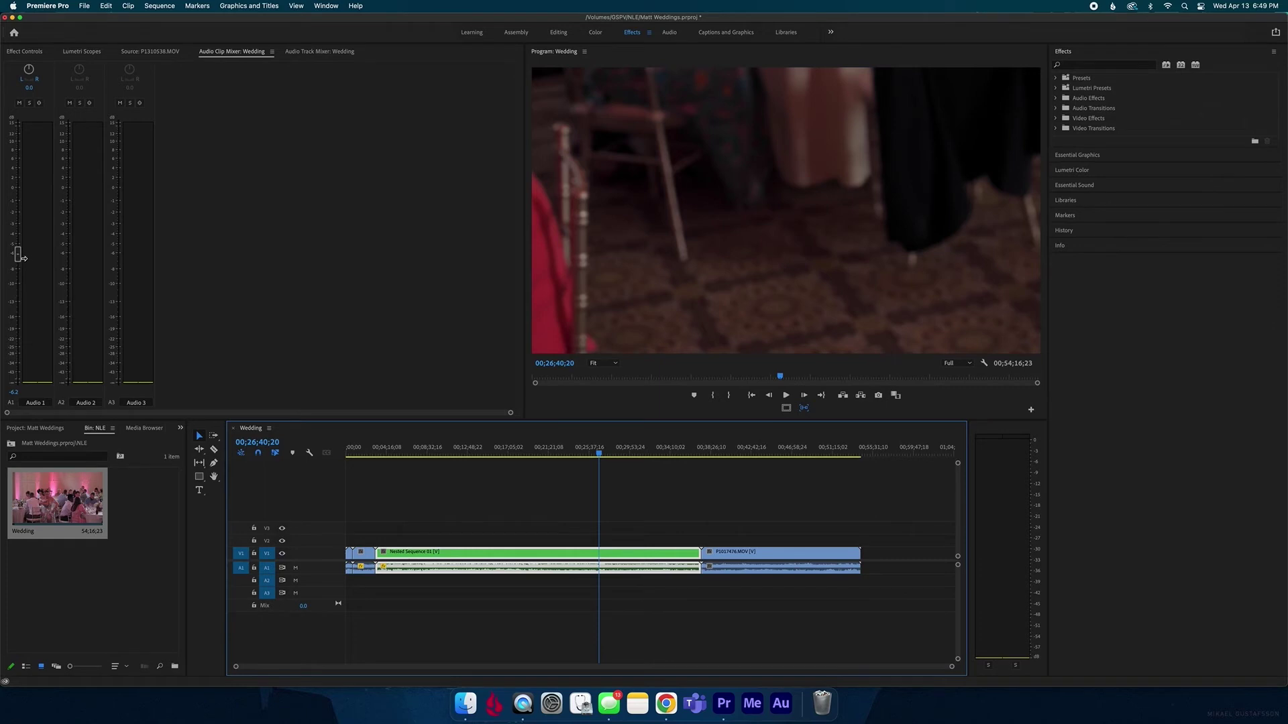
left_click(668, 469)
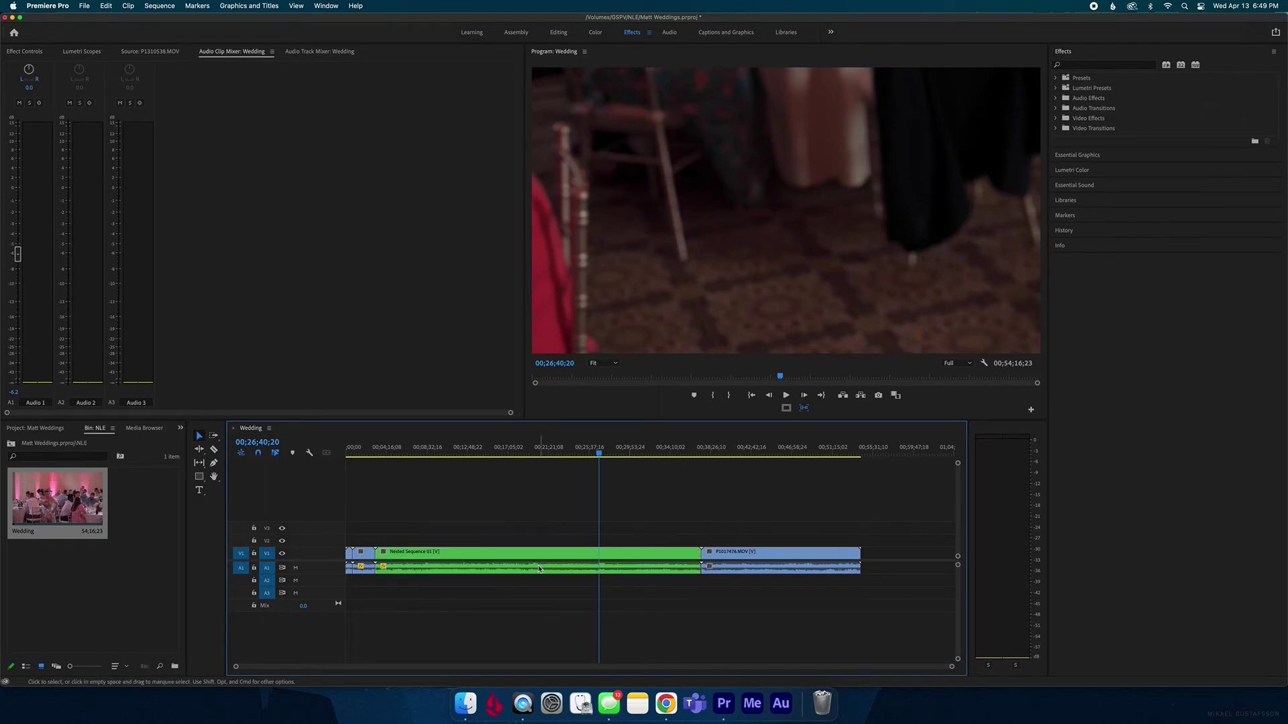
left_click(546, 570)
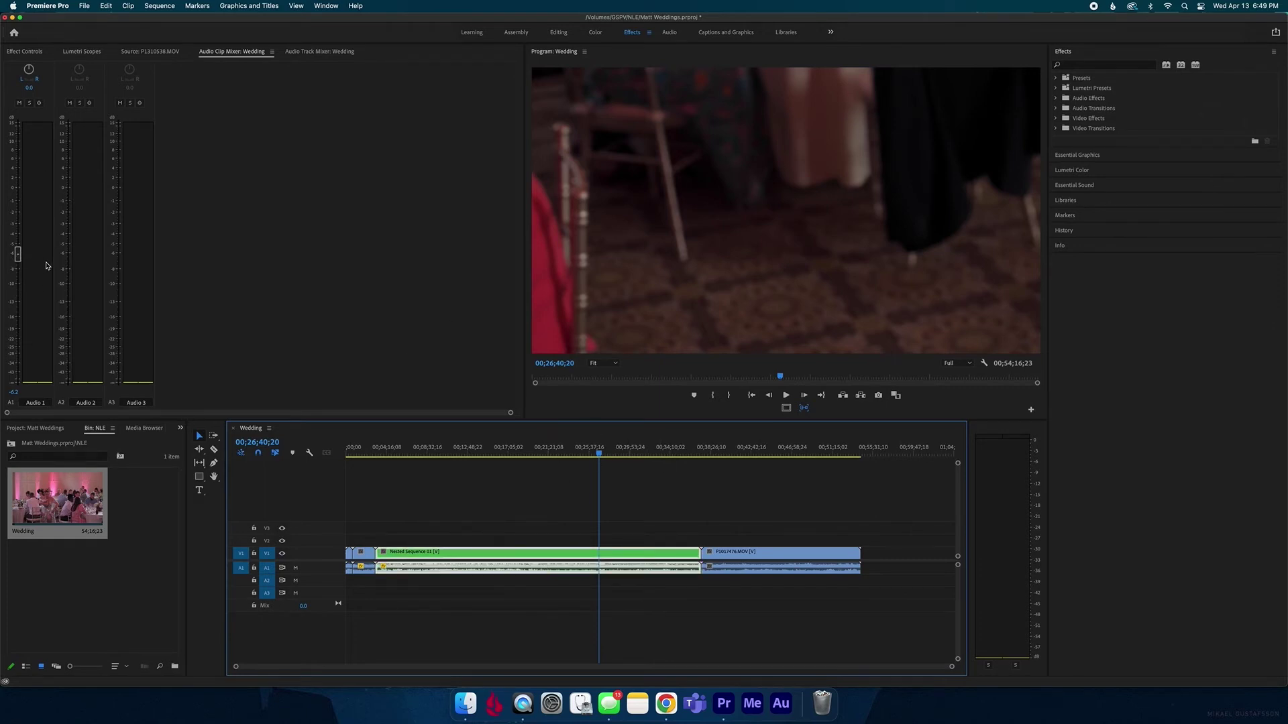
left_click(642, 537)
key("=")
key("=")
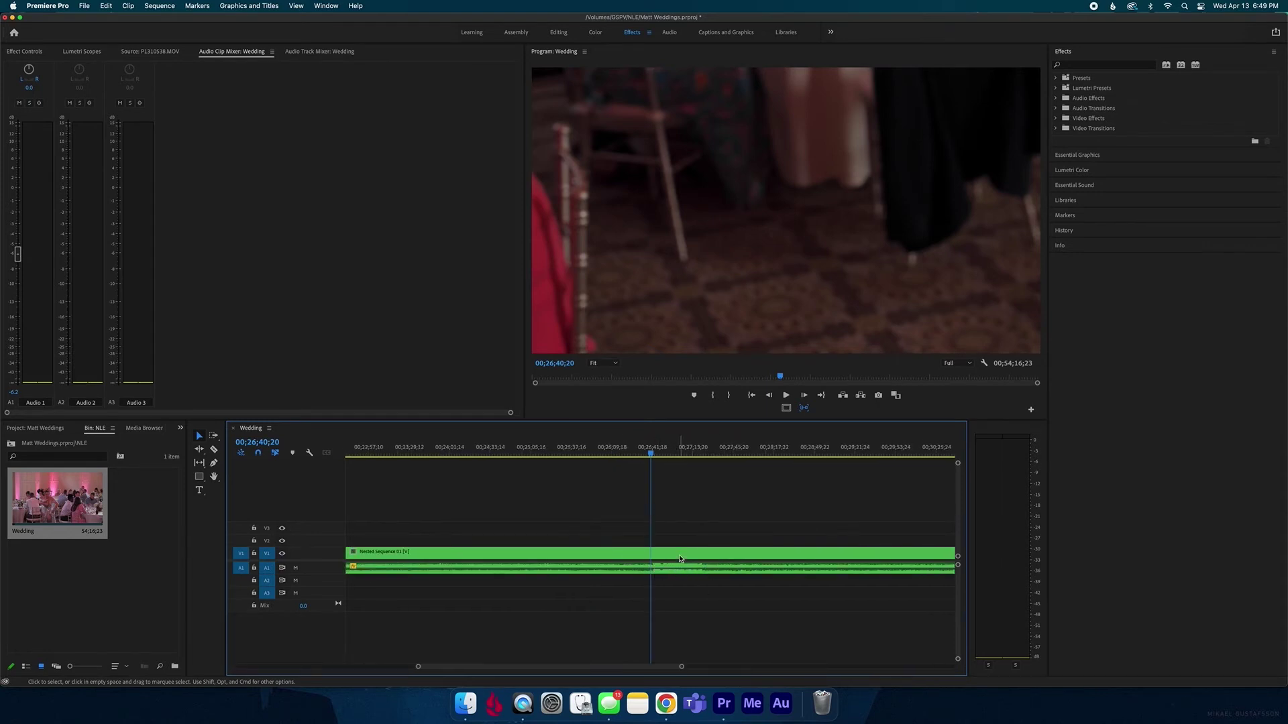
Step: Reopen Nested Sequence 01 to check its inner clips, then close it again
double_click(679, 559)
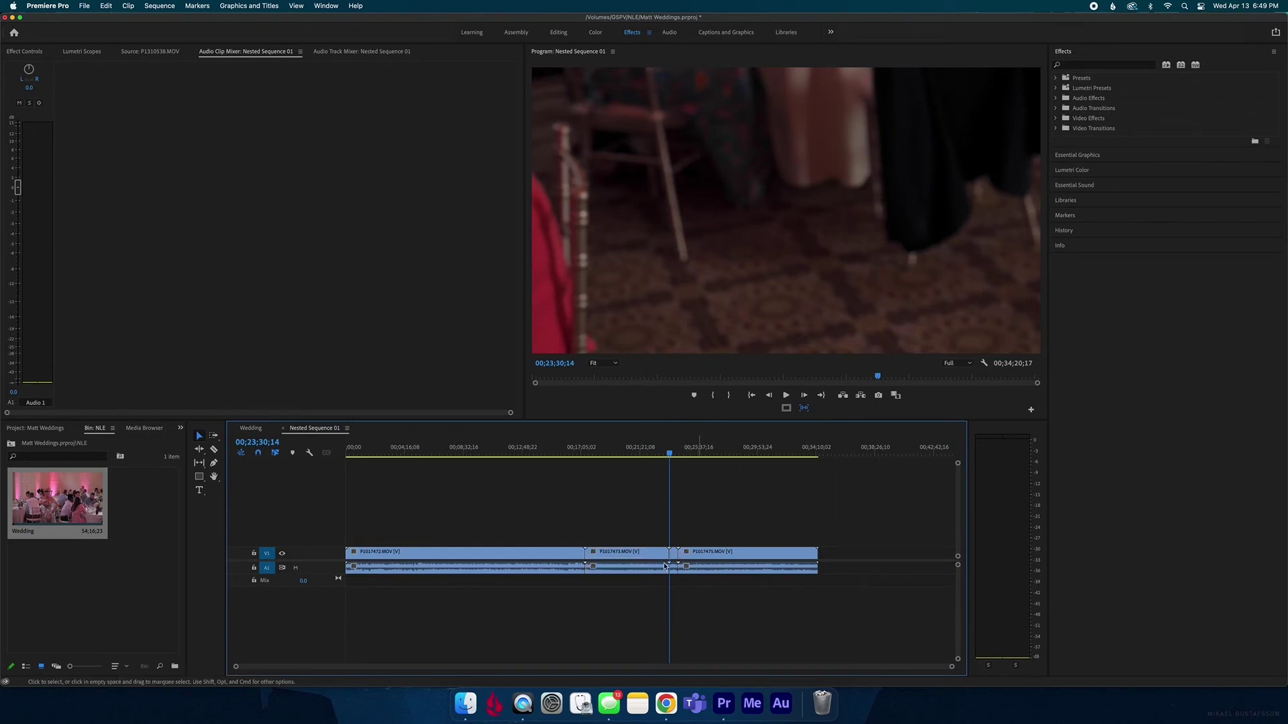
key("=")
key("=")
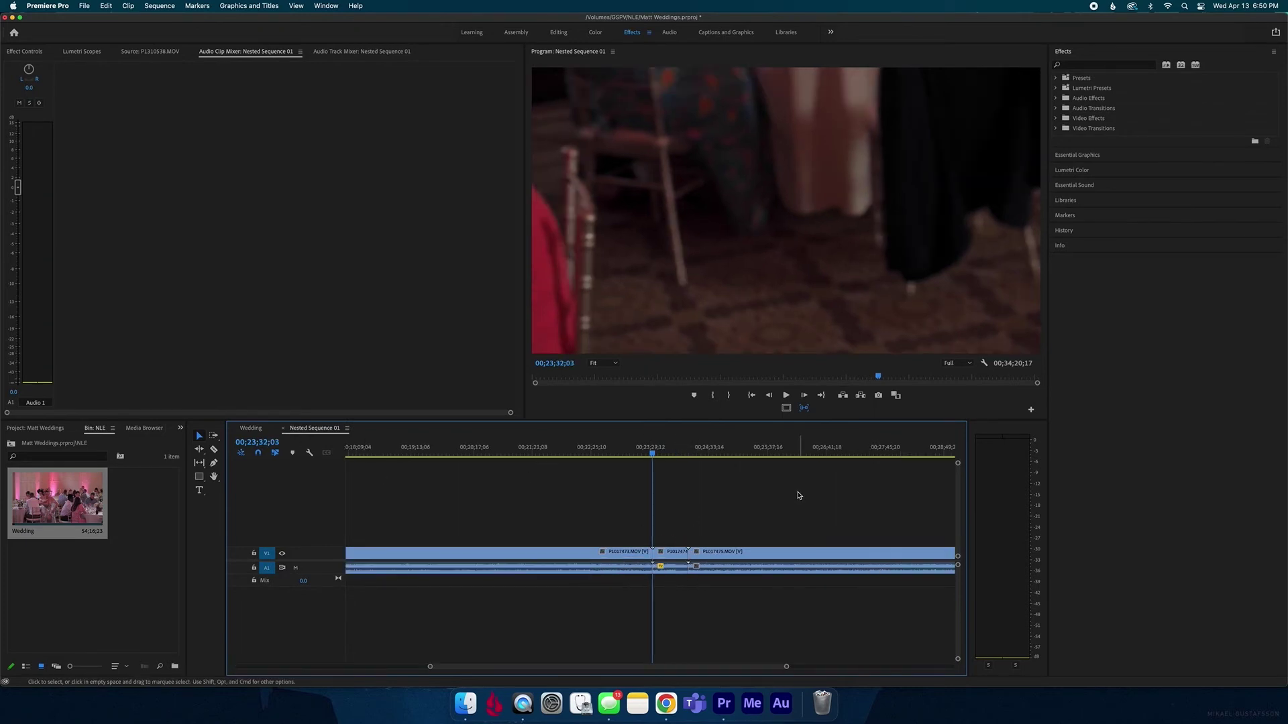
key("minus")
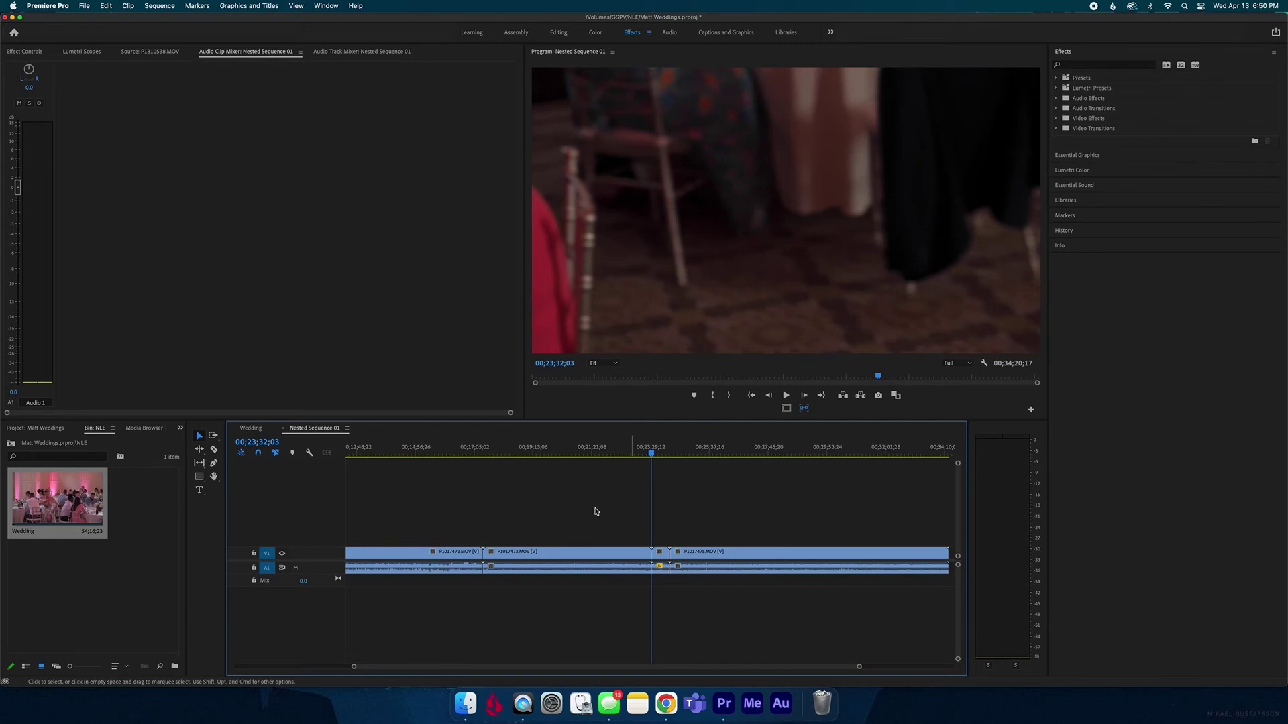
left_click(282, 428)
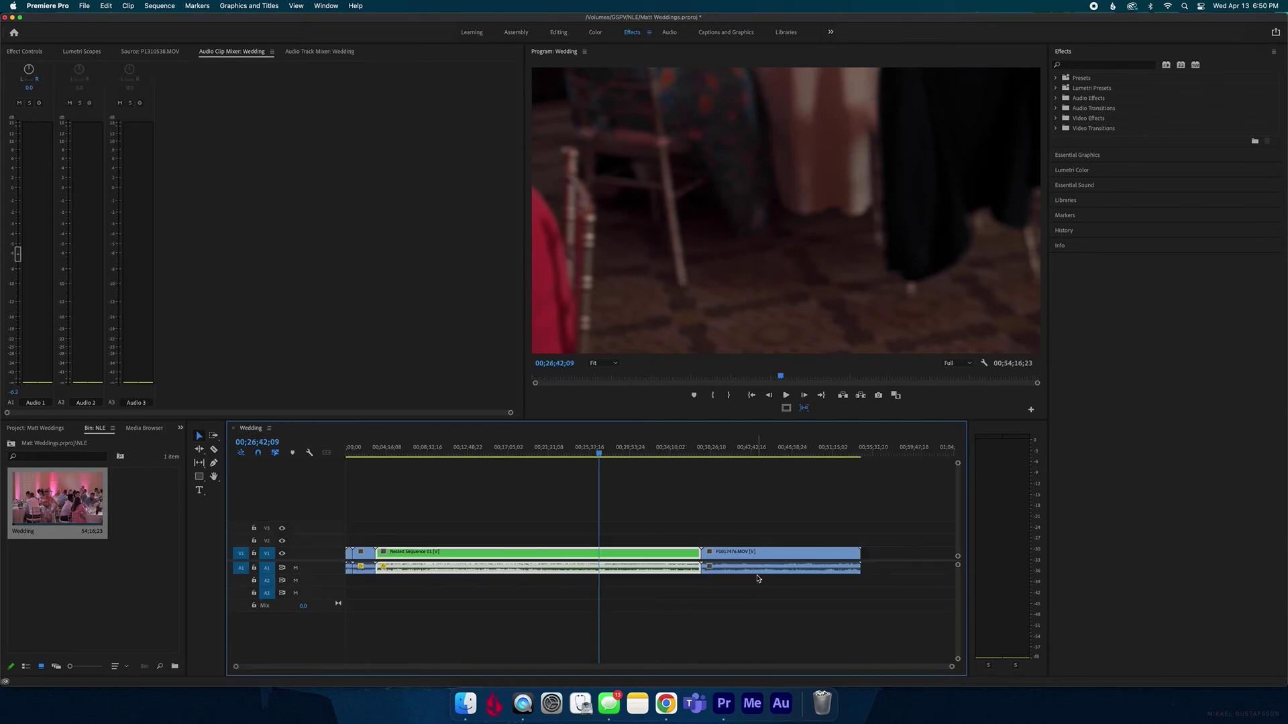
left_click(643, 519)
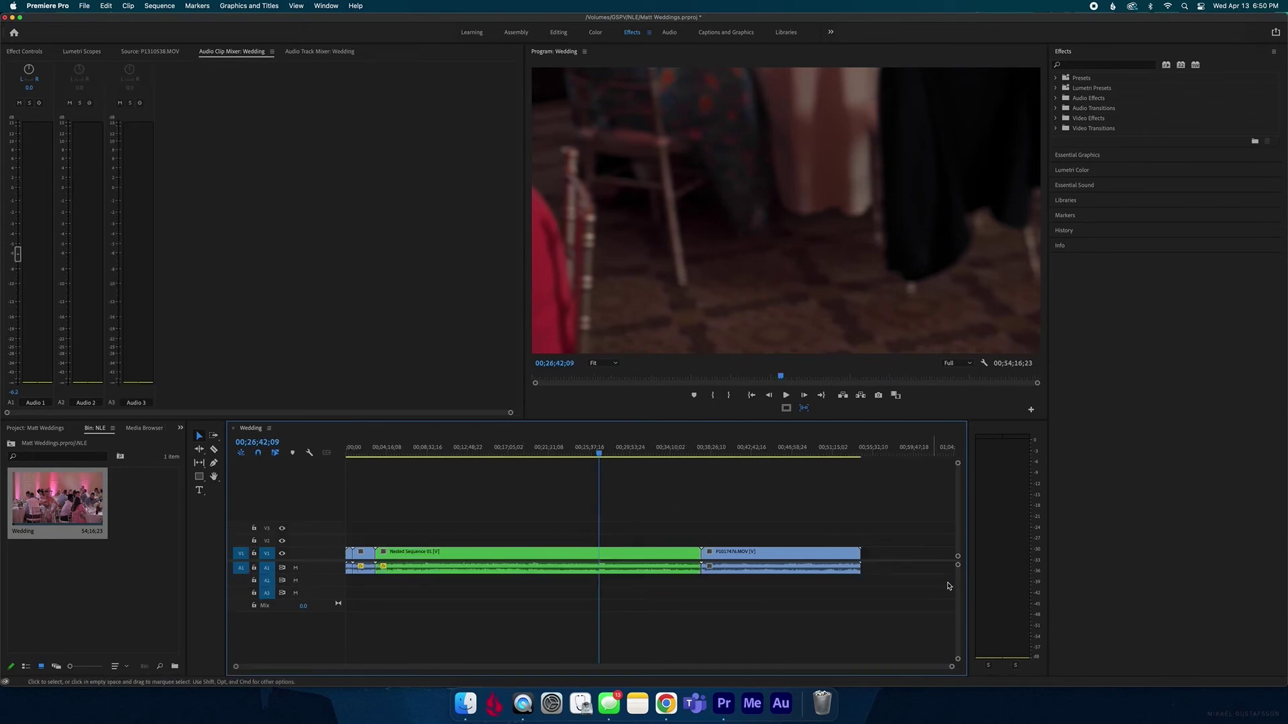
left_click(599, 570)
left_click(643, 509)
left_click_drag(739, 461, 602, 449)
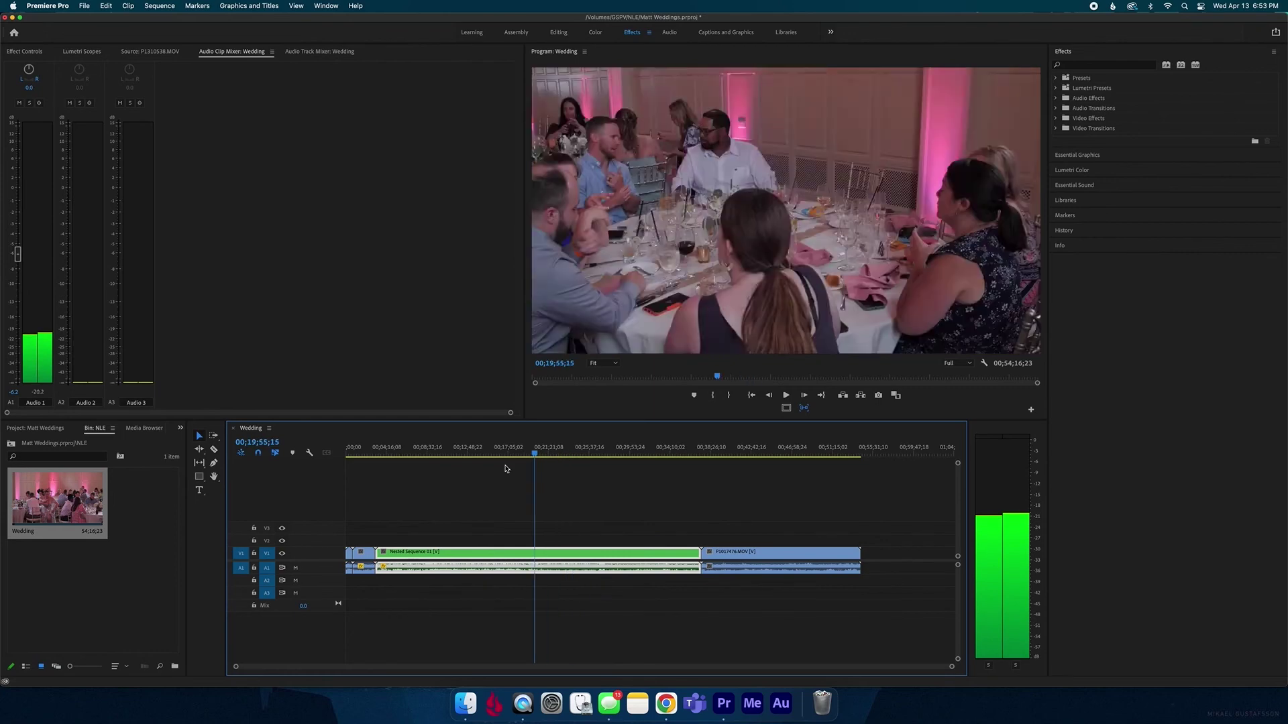
left_click_drag(535, 454, 456, 454)
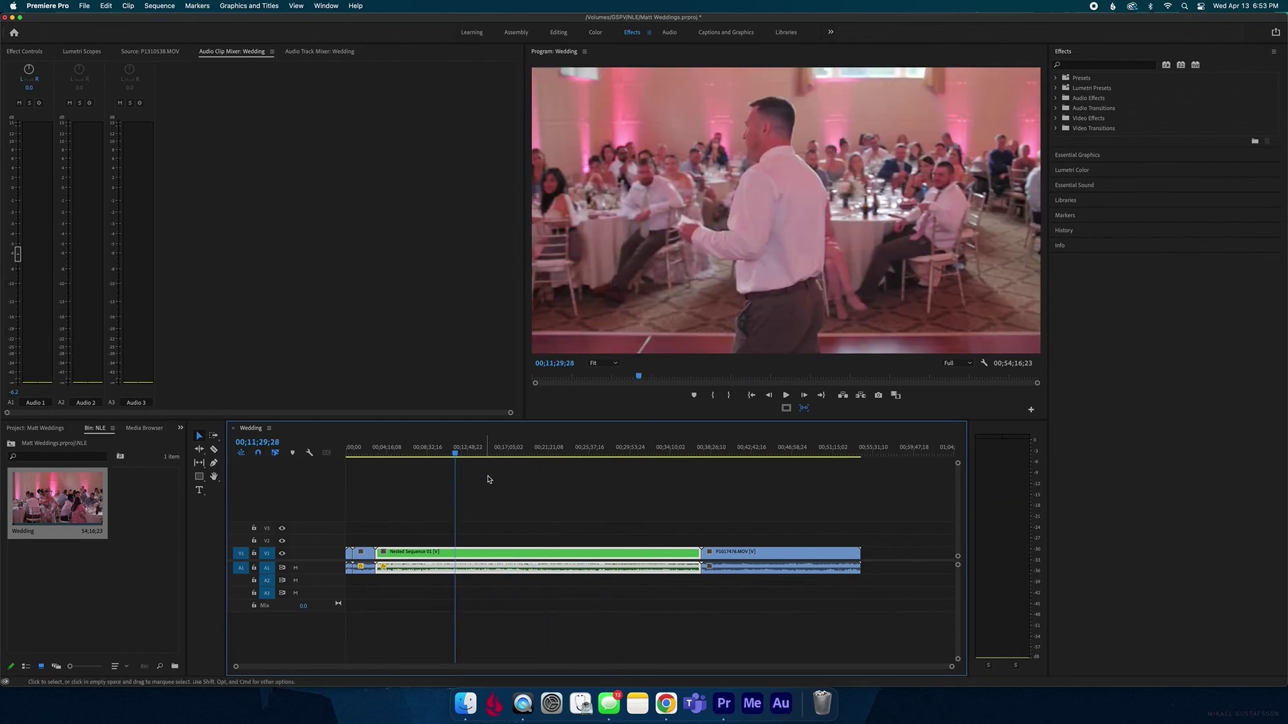